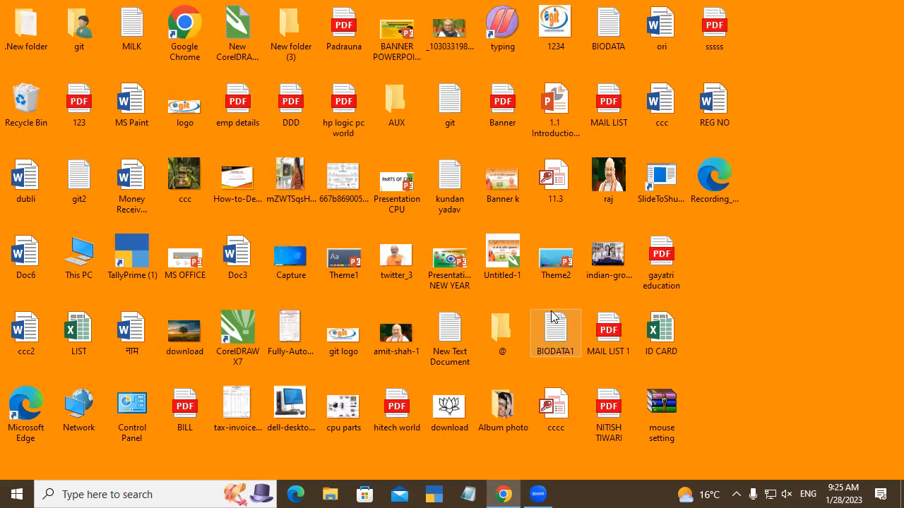
# Step: Open Google Chrome in a maximised window and go to the Gmail sign-in page
pyautogui.doubleClick(190, 37)
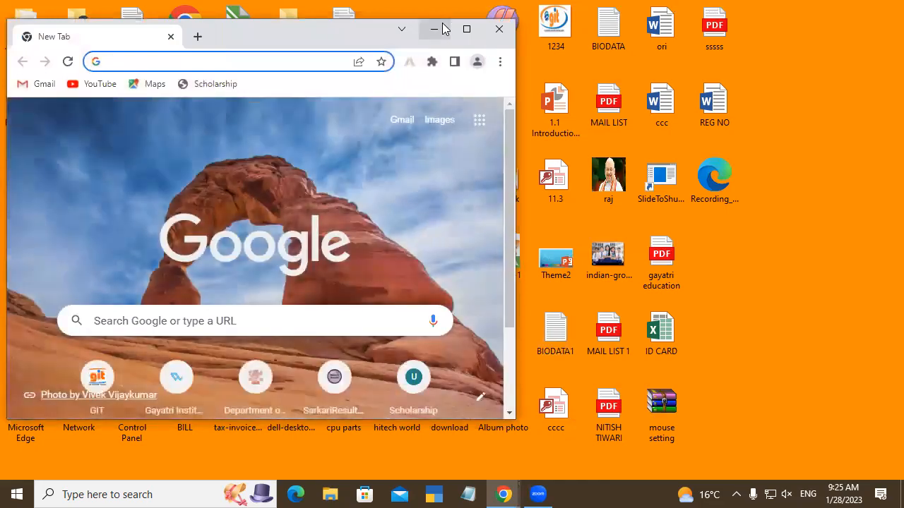
pyautogui.click(467, 30)
pyautogui.click(790, 96)
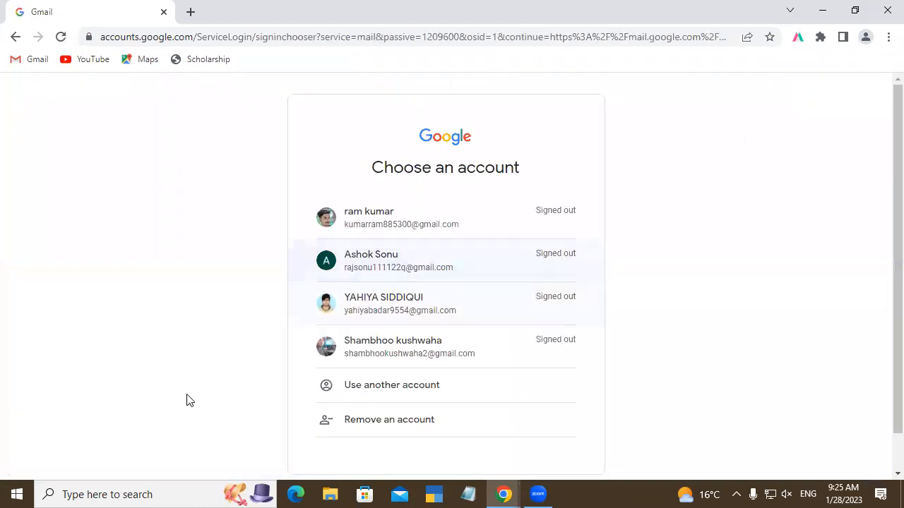
# Step: Sign in to Gmail by choosing the third saved account and entering the account password
pyautogui.click(409, 302)
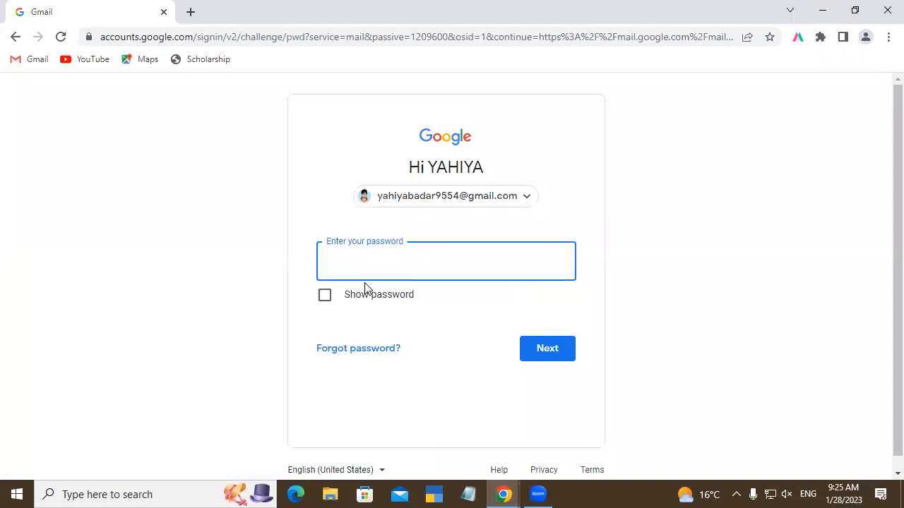
pyautogui.write('••••••••••')
pyautogui.click(535, 356)
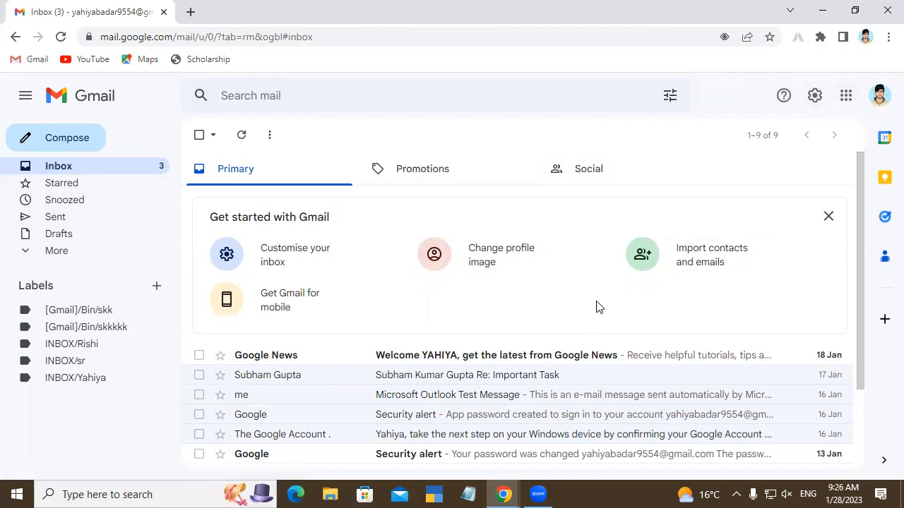
# Step: Switch from Gmail to Google Drive, create a blank Google Docs document and dismiss the Meet promotion
pyautogui.click(848, 98)
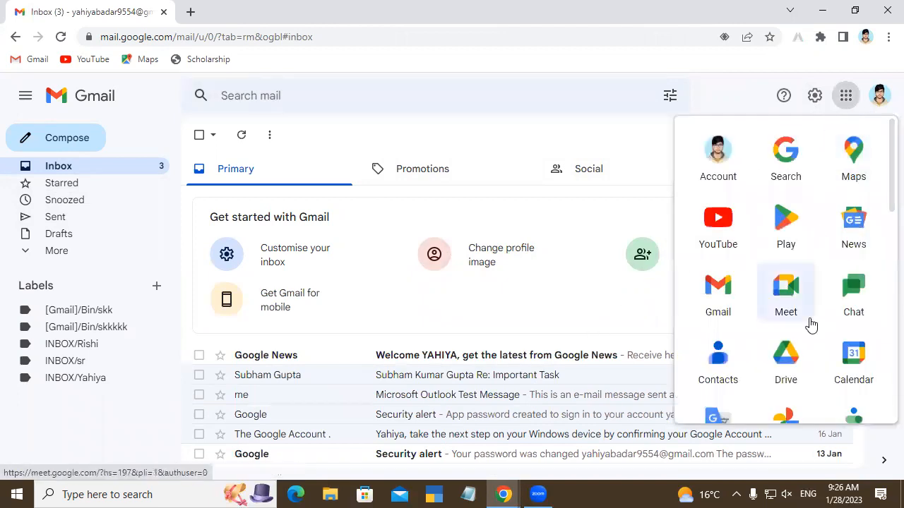
pyautogui.click(807, 369)
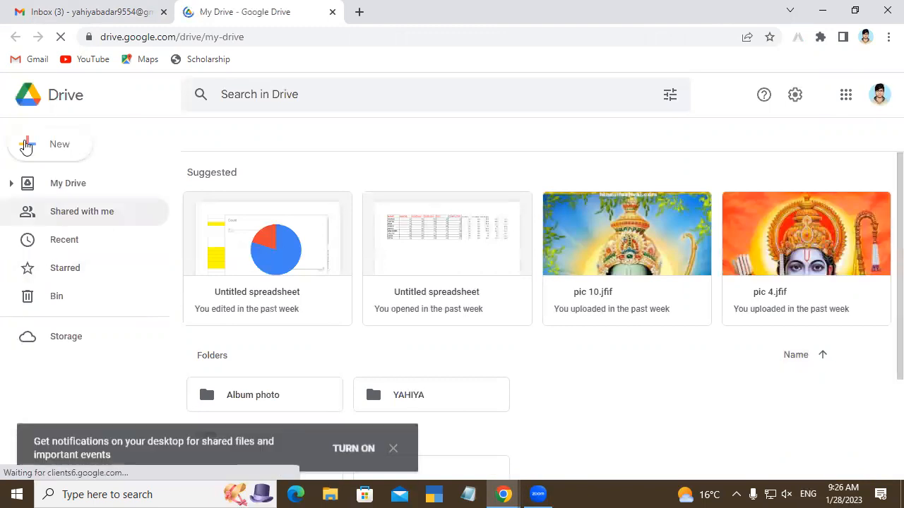
pyautogui.click(26, 145)
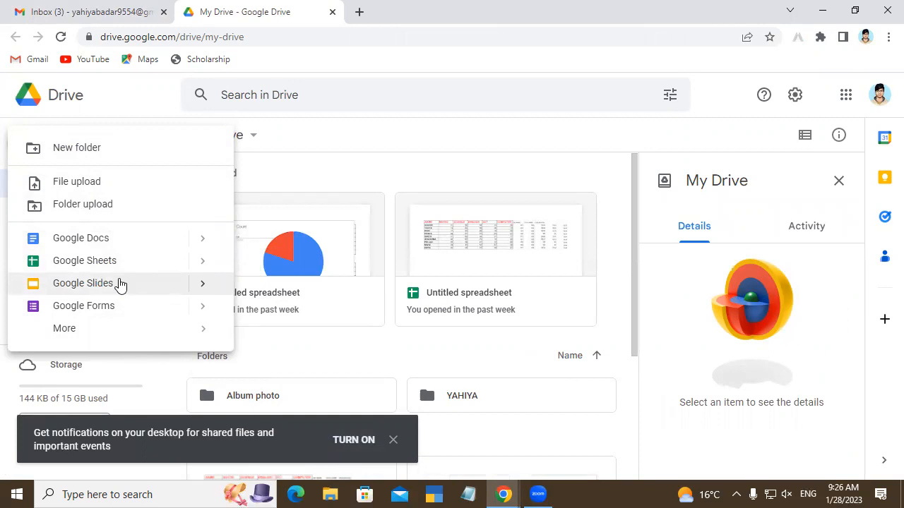
pyautogui.click(141, 238)
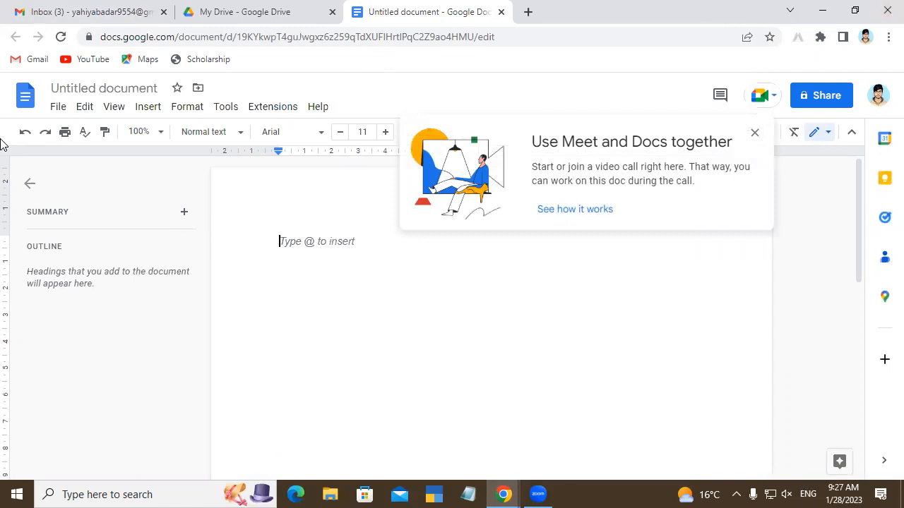
pyautogui.click(758, 136)
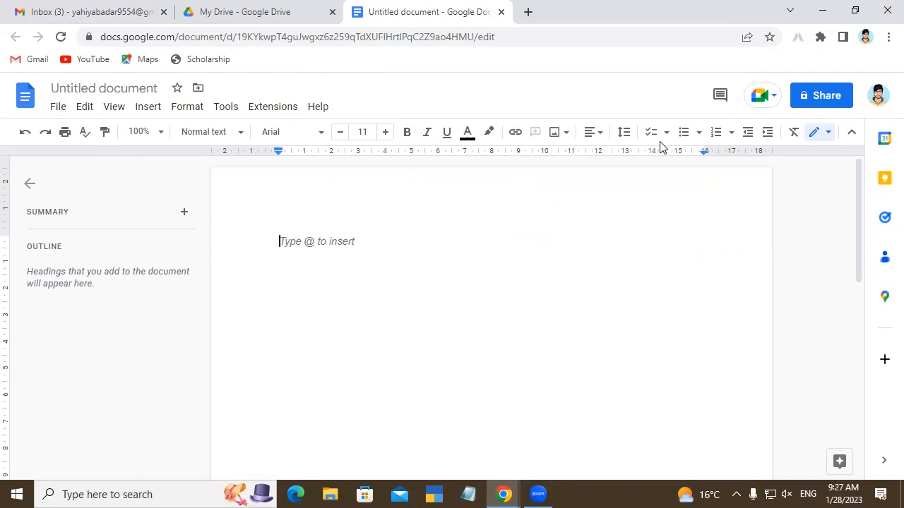
# Step: Enter the text "Gayatri Institute of Technology" on the first line of the document
pyautogui.write('Gayatri Ins')
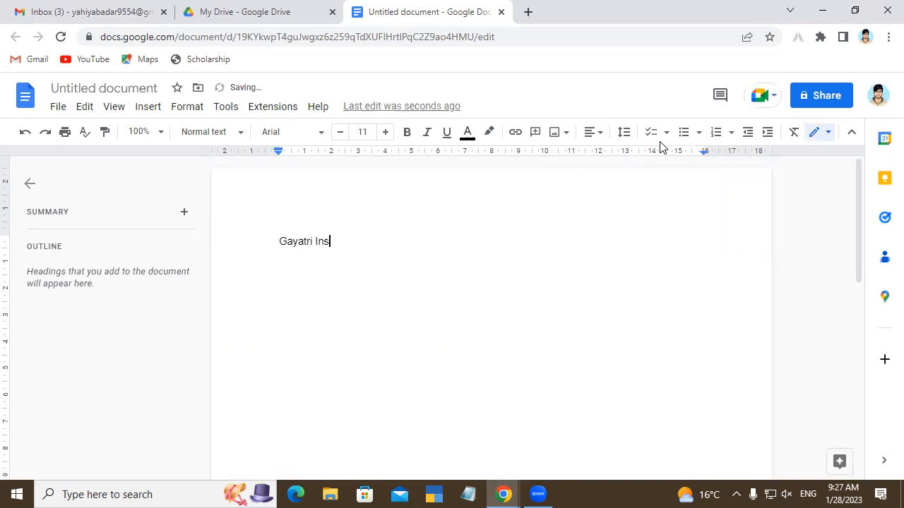
pyautogui.write('titute of Tech')
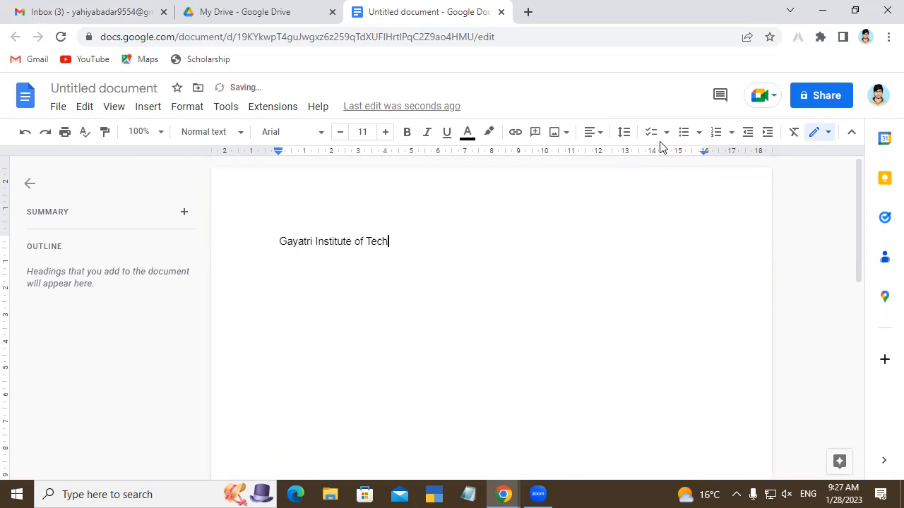
pyautogui.write('nology')
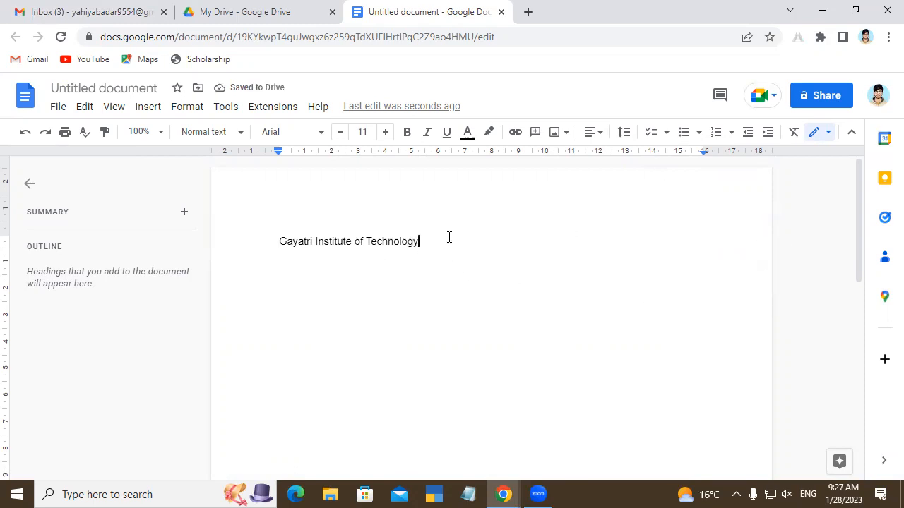
pyautogui.moveTo(447, 250); pyautogui.dragTo(266, 255)
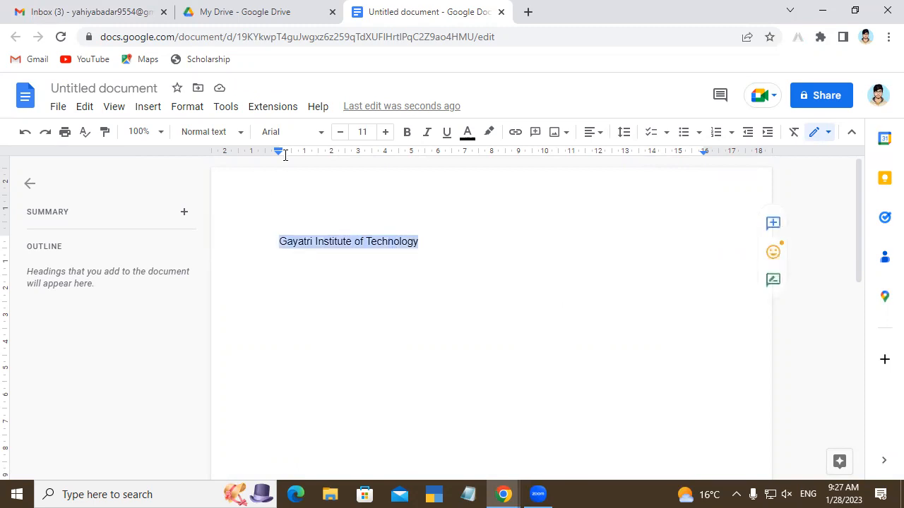
pyautogui.click(315, 133)
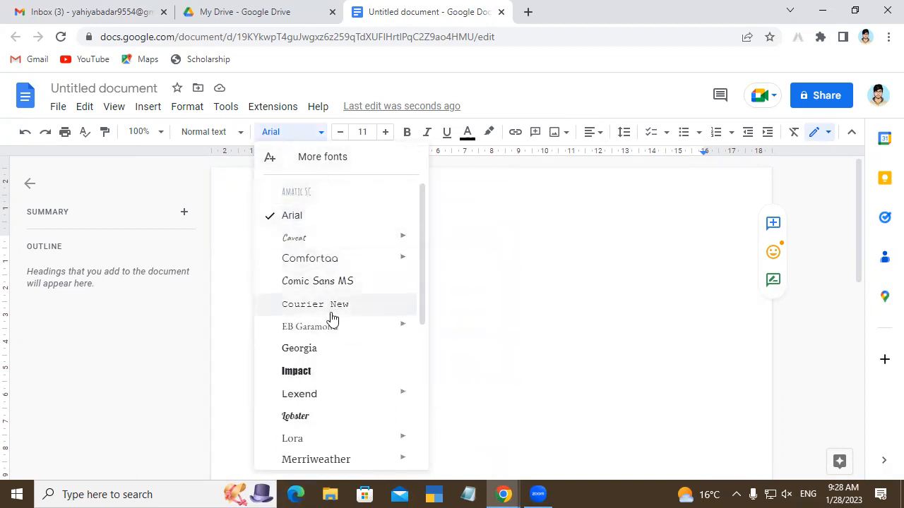
pyautogui.click(427, 248)
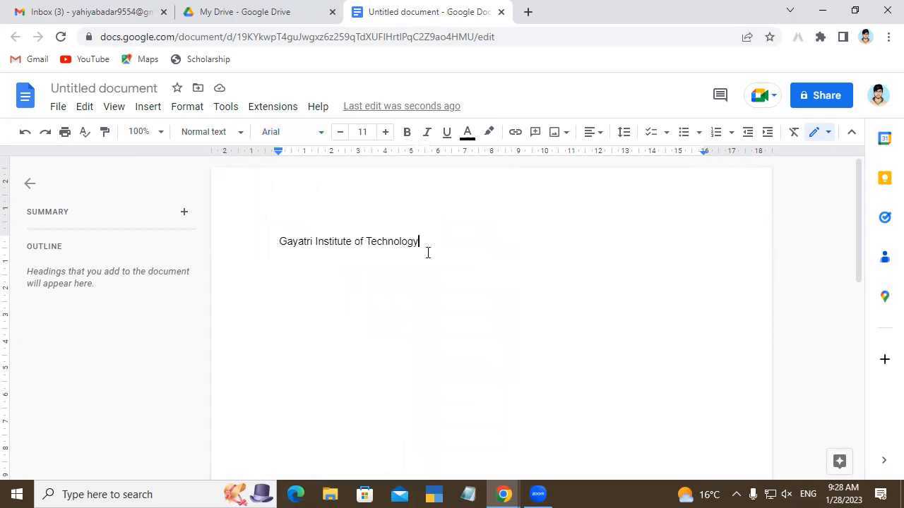
# Step: Set the font size of the "Gayatri Institute of Technology" line to 16
pyautogui.moveTo(418, 244); pyautogui.dragTo(275, 244)
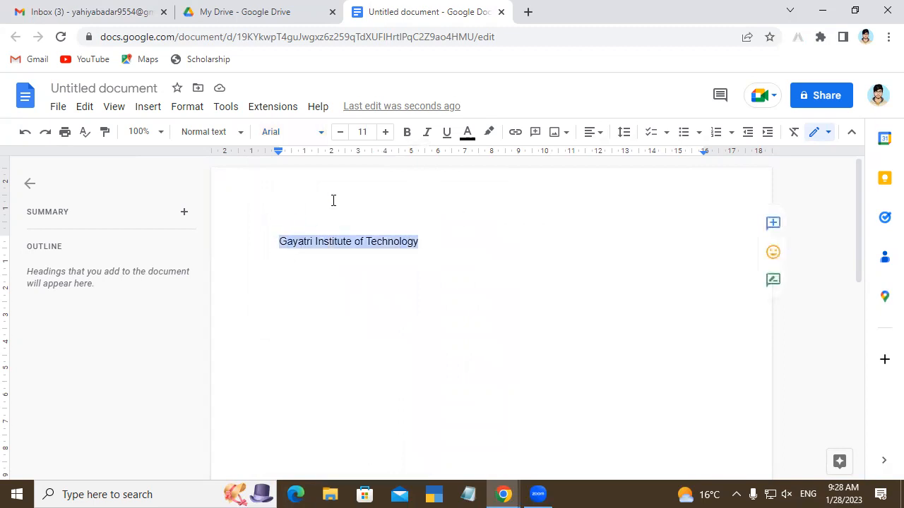
pyautogui.click(385, 134)
pyautogui.click(385, 133)
pyautogui.click(385, 133)
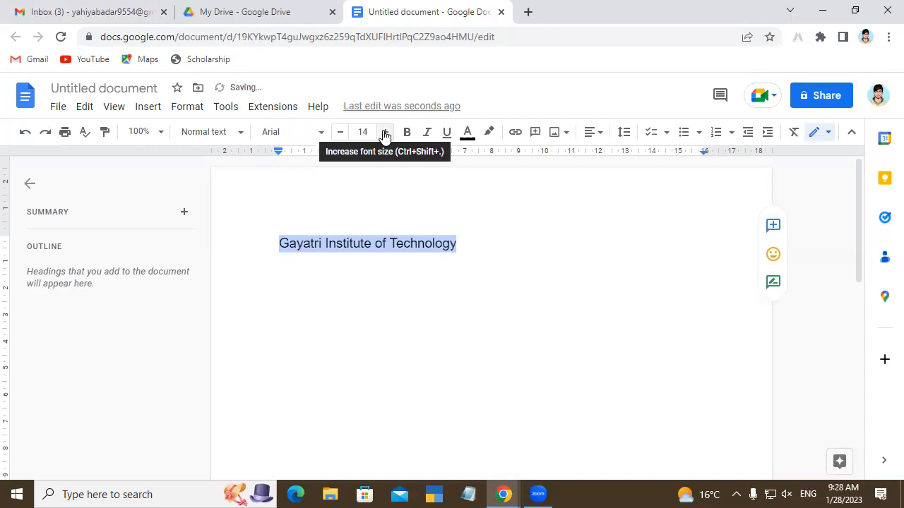
pyautogui.click(385, 133)
pyautogui.click(385, 134)
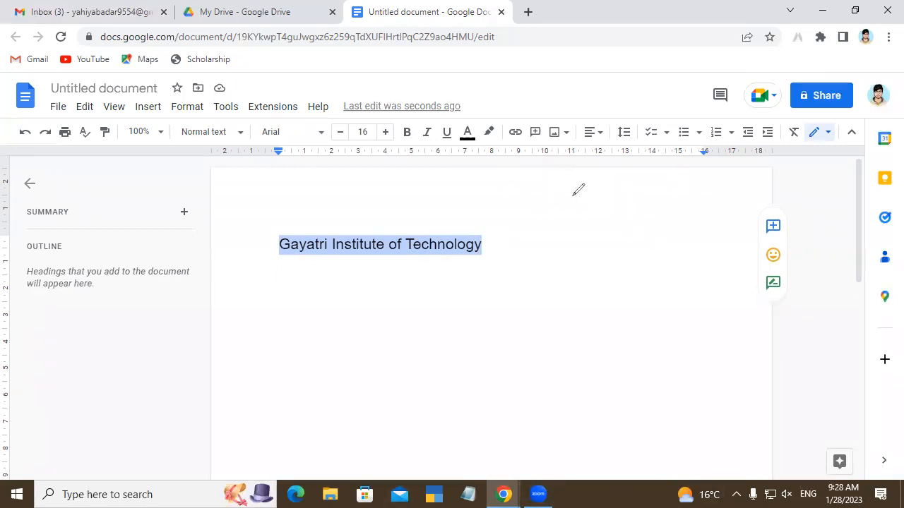
# Step: Draw two key boxes containing > and < over the page with the annotation pen, adding commas and check marks beneath them
pyautogui.moveTo(581, 265)
pyautogui.mouseDown()
pyautogui.moveTo(710, 230)
pyautogui.moveTo(580, 288)
pyautogui.mouseUp()
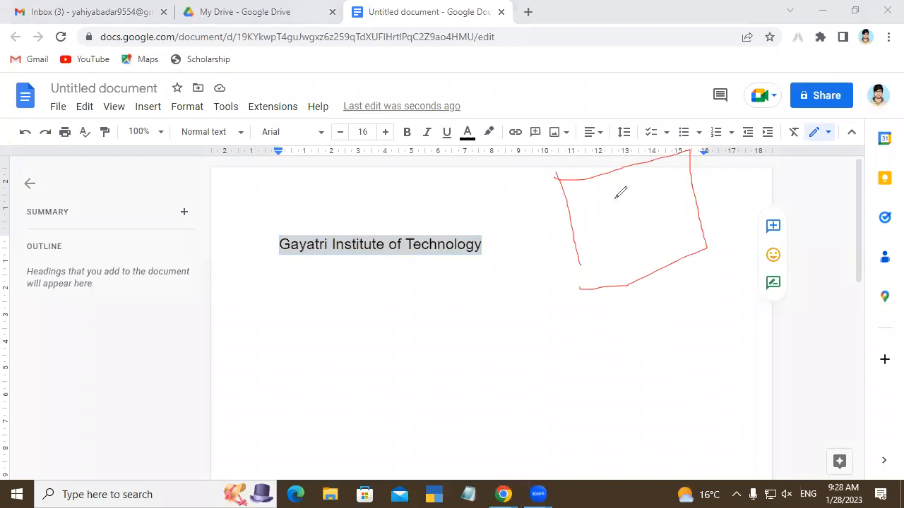
pyautogui.moveTo(602, 201)
pyautogui.mouseDown()
pyautogui.moveTo(639, 209)
pyautogui.moveTo(619, 251)
pyautogui.mouseUp()
pyautogui.moveTo(368, 298)
pyautogui.mouseDown()
pyautogui.moveTo(399, 400)
pyautogui.moveTo(398, 284)
pyautogui.moveTo(503, 311)
pyautogui.moveTo(496, 375)
pyautogui.moveTo(371, 403)
pyautogui.mouseUp()
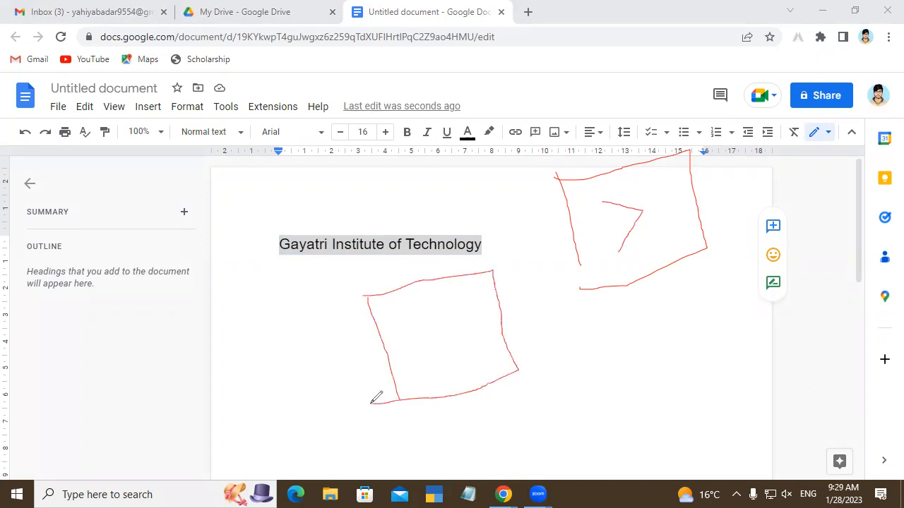
pyautogui.moveTo(452, 305); pyautogui.dragTo(488, 349)
pyautogui.moveTo(653, 306); pyautogui.dragTo(665, 274)
pyautogui.moveTo(480, 403); pyautogui.dragTo(502, 377)
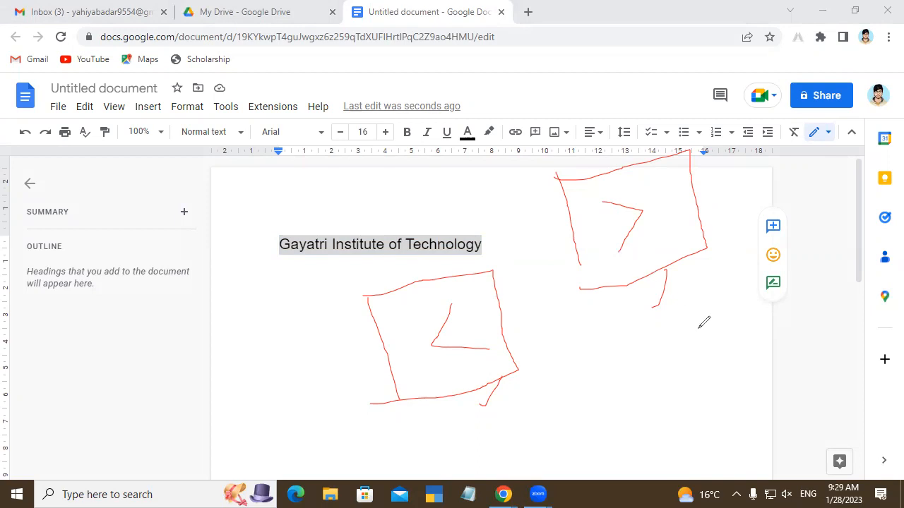
pyautogui.moveTo(437, 422)
pyautogui.mouseDown()
pyautogui.moveTo(447, 429)
pyautogui.moveTo(488, 384)
pyautogui.mouseUp()
pyautogui.moveTo(599, 326); pyautogui.dragTo(690, 302)
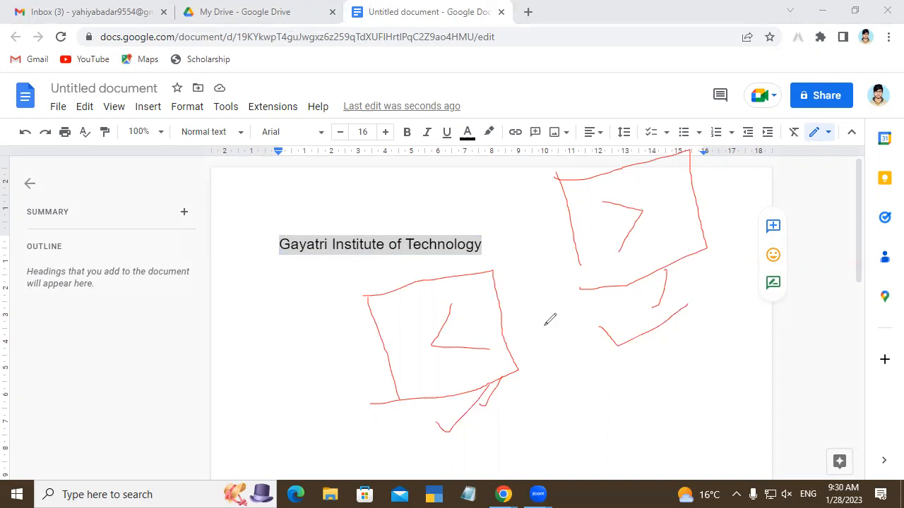
pyautogui.moveTo(635, 292)
pyautogui.mouseDown()
pyautogui.moveTo(696, 269)
pyautogui.moveTo(684, 290)
pyautogui.moveTo(646, 300)
pyautogui.mouseUp()
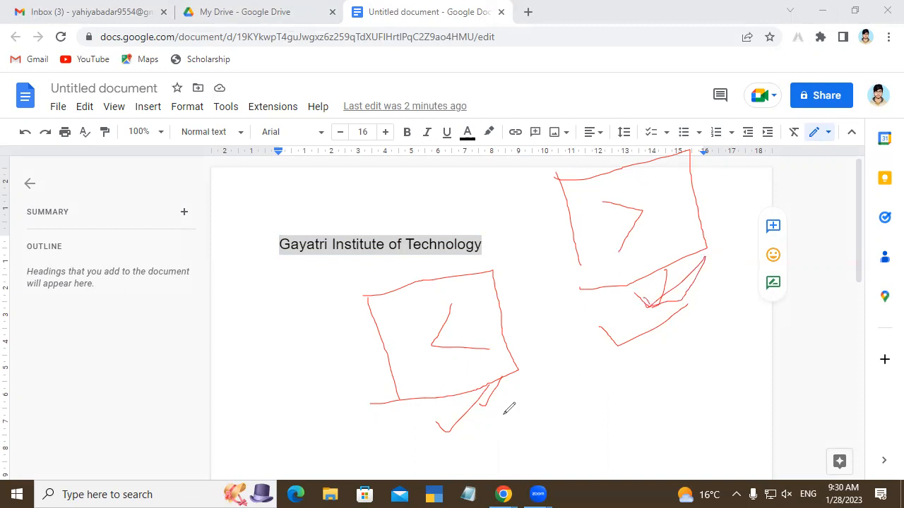
# Step: Handwrite the comparisons 8 < 16 and 16 > 8 with the annotation pen and mark their comparison signs
pyautogui.moveTo(111, 363)
pyautogui.mouseDown()
pyautogui.moveTo(100, 353)
pyautogui.moveTo(110, 330)
pyautogui.moveTo(87, 327)
pyautogui.moveTo(89, 338)
pyautogui.mouseUp()
pyautogui.moveTo(132, 310); pyautogui.dragTo(150, 340)
pyautogui.moveTo(175, 287)
pyautogui.mouseDown()
pyautogui.moveTo(188, 317)
pyautogui.moveTo(123, 343)
pyautogui.moveTo(135, 346)
pyautogui.mouseUp()
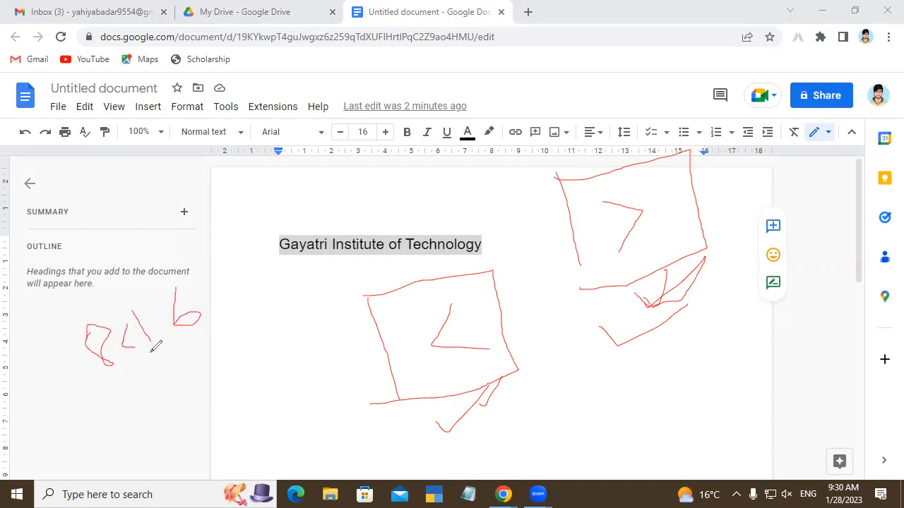
pyautogui.moveTo(137, 400); pyautogui.dragTo(150, 438)
pyautogui.moveTo(155, 398)
pyautogui.mouseDown()
pyautogui.moveTo(164, 412)
pyautogui.moveTo(205, 396)
pyautogui.moveTo(201, 408)
pyautogui.mouseUp()
pyautogui.moveTo(224, 363); pyautogui.dragTo(240, 387)
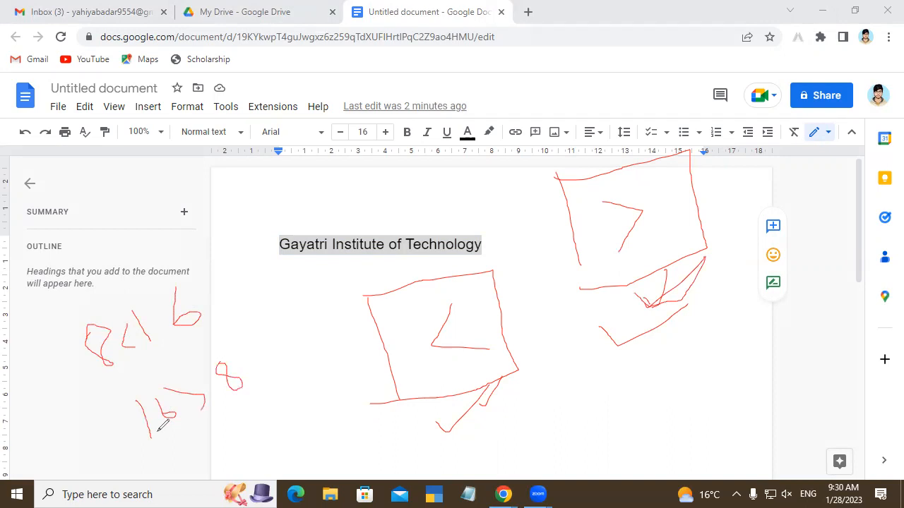
pyautogui.moveTo(206, 424); pyautogui.dragTo(199, 427)
pyautogui.moveTo(135, 359); pyautogui.dragTo(138, 361)
pyautogui.click(605, 142)
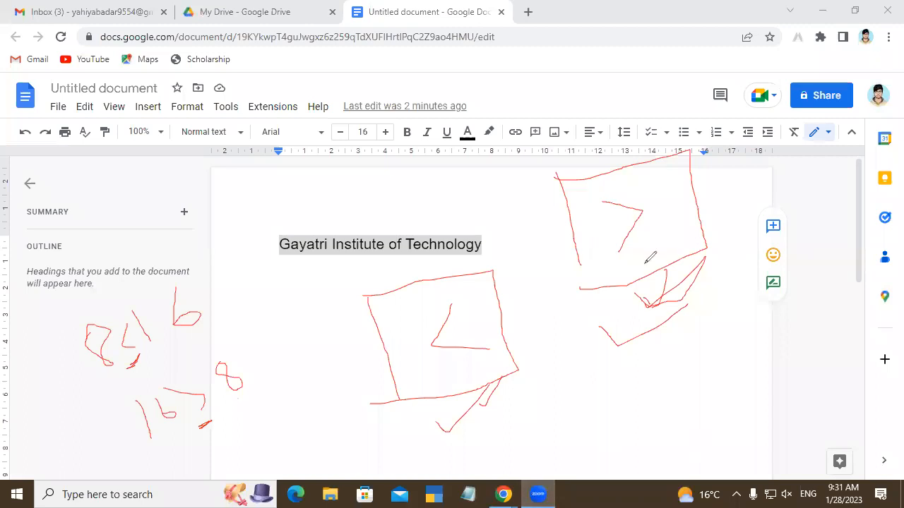
pyautogui.moveTo(645, 261); pyautogui.dragTo(648, 266)
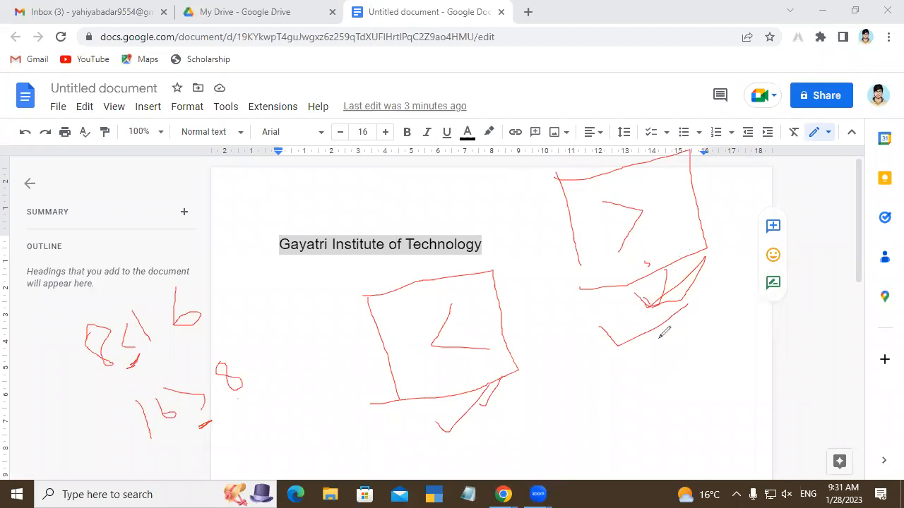
pyautogui.moveTo(678, 382); pyautogui.dragTo(673, 379)
# Step: Erase the pen drawings of the key boxes and handwritten comparisons from the screen
pyautogui.click(495, 112)
pyautogui.moveTo(484, 289)
pyautogui.mouseDown()
pyautogui.moveTo(323, 361)
pyautogui.moveTo(464, 386)
pyautogui.moveTo(704, 260)
pyautogui.moveTo(632, 320)
pyautogui.moveTo(575, 230)
pyautogui.moveTo(575, 241)
pyautogui.mouseUp()
pyautogui.moveTo(12, 394)
pyautogui.mouseDown()
pyautogui.moveTo(115, 327)
pyautogui.moveTo(196, 355)
pyautogui.moveTo(196, 400)
pyautogui.moveTo(242, 385)
pyautogui.moveTo(295, 398)
pyautogui.moveTo(256, 393)
pyautogui.moveTo(224, 367)
pyautogui.mouseUp()
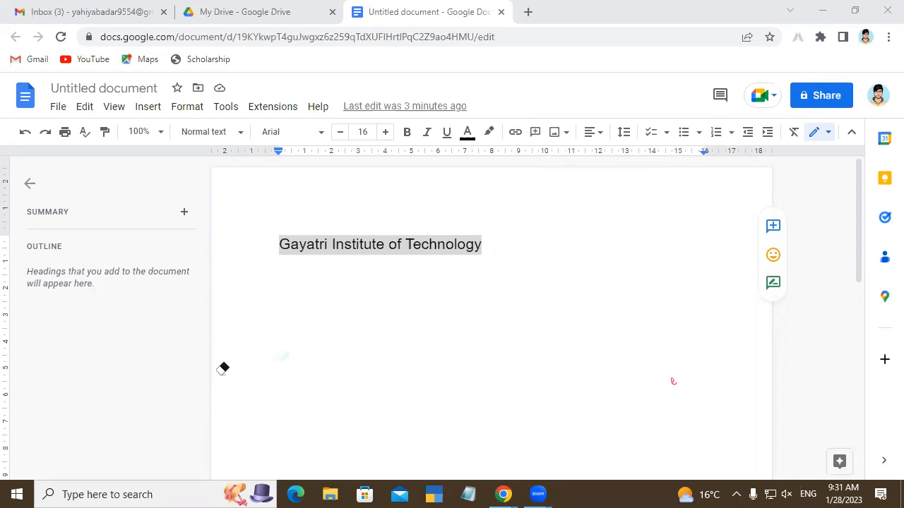
pyautogui.click(712, 74)
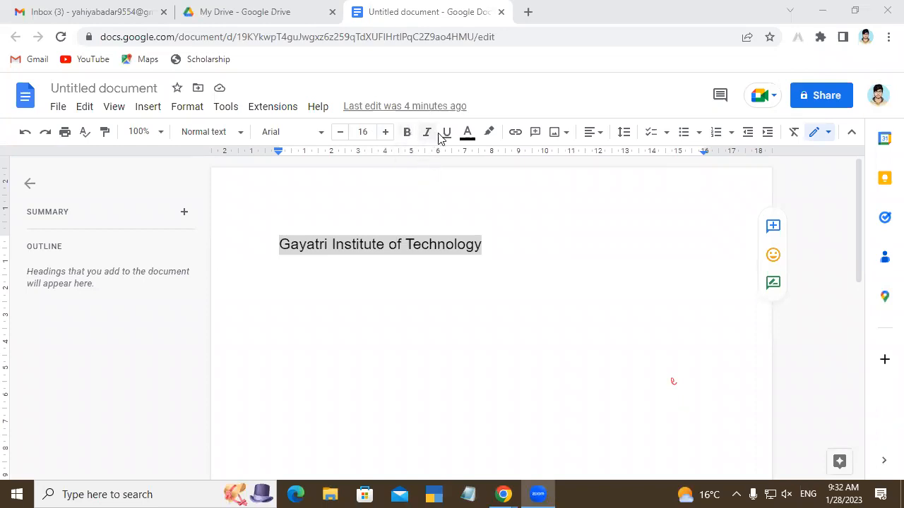
# Step: Apply the custom text colour #9e2020 to the "Gayatri Institute of Technology" line
pyautogui.click(467, 144)
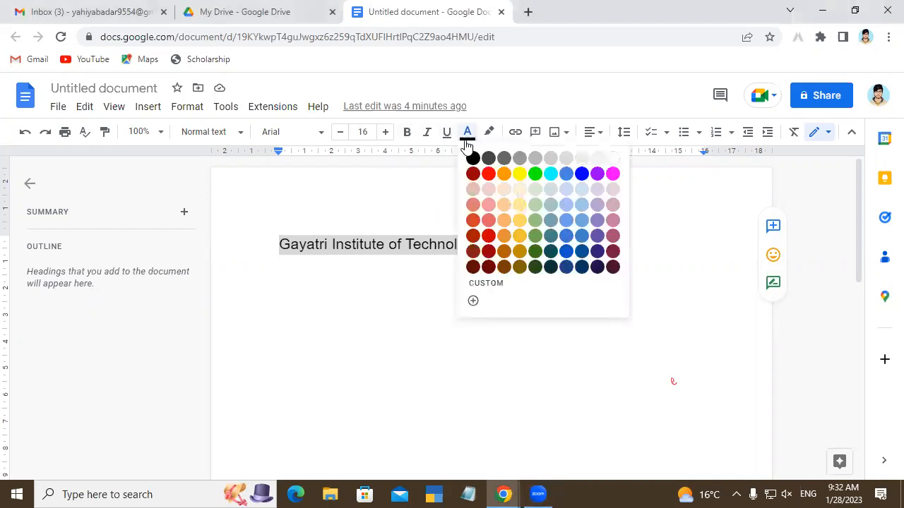
pyautogui.click(495, 286)
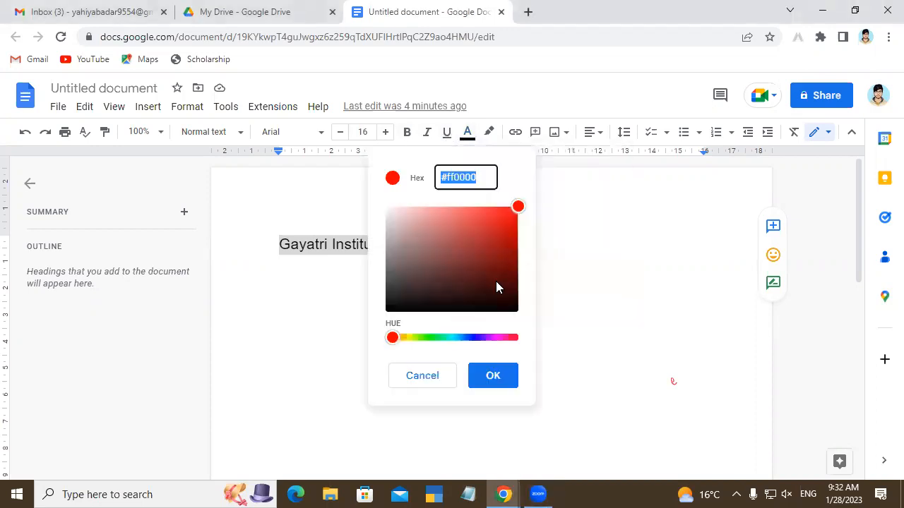
pyautogui.click(452, 226)
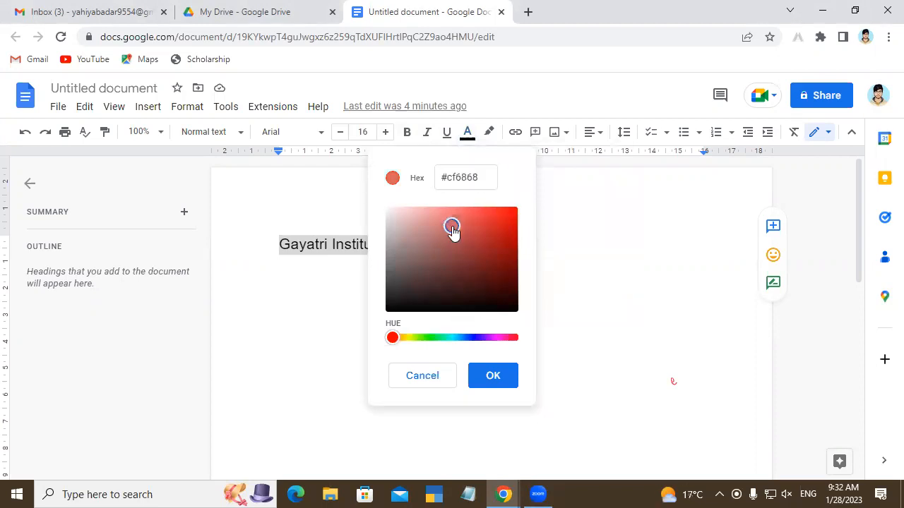
pyautogui.click(459, 260)
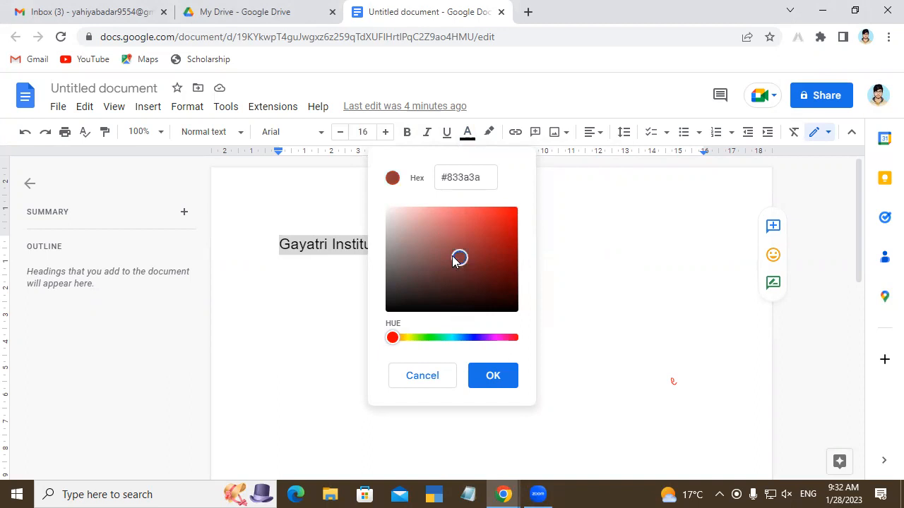
pyautogui.click(492, 247)
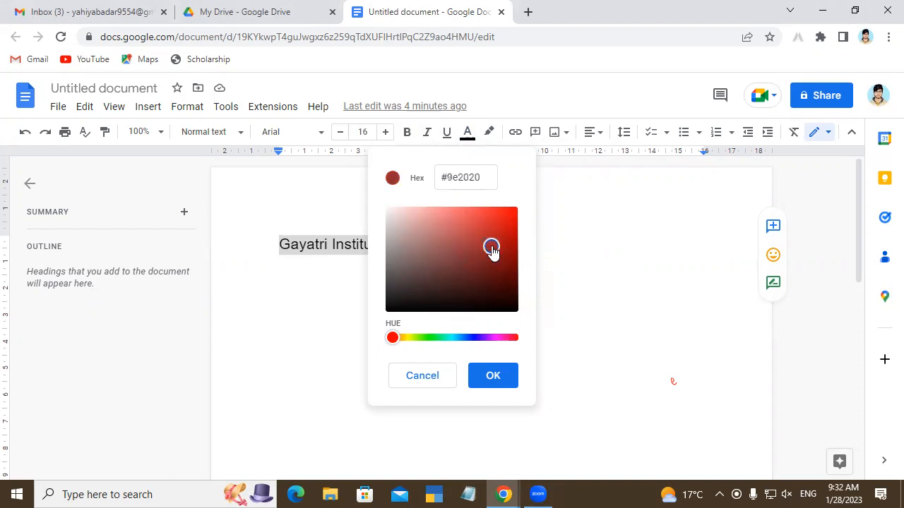
pyautogui.click(493, 375)
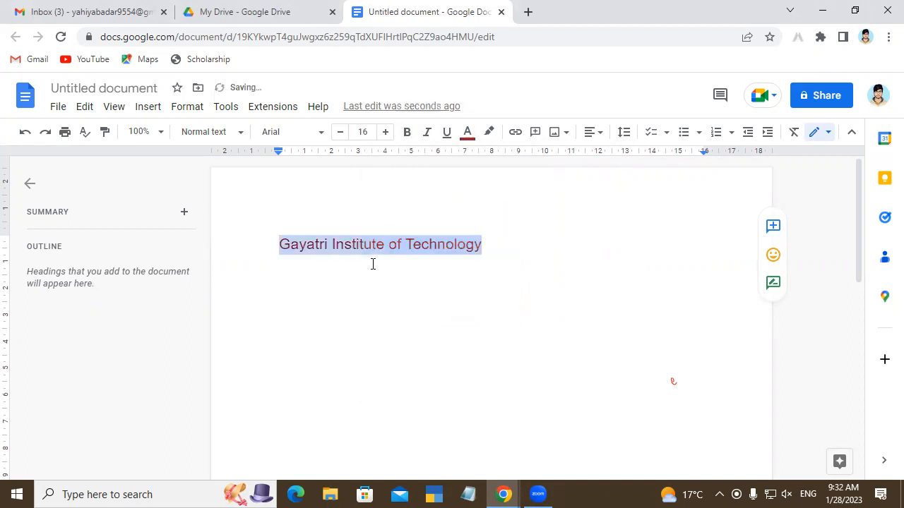
# Step: Highlight the "Gayatri Institute of Technology" line in yellow
pyautogui.click(486, 134)
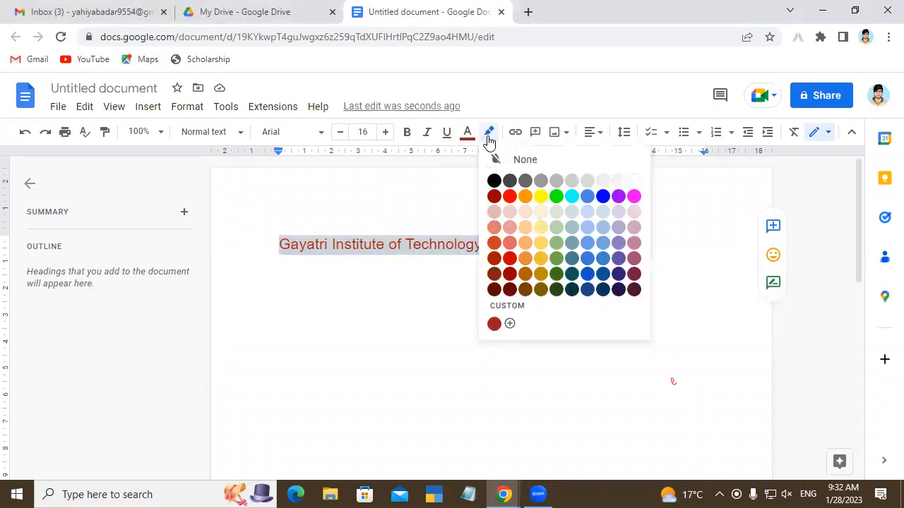
pyautogui.click(542, 199)
pyautogui.click(543, 231)
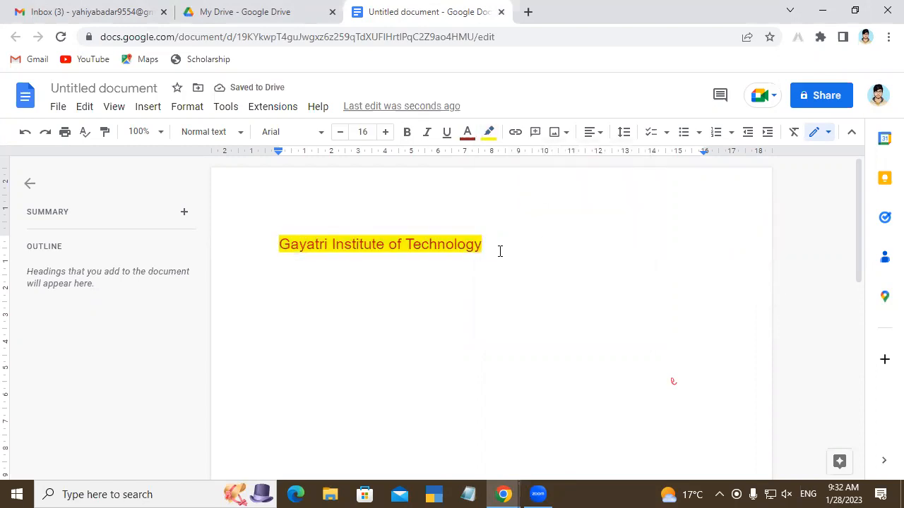
# Step: Remove the yellow highlight from the "Gayatri Institute of Technology" line
pyautogui.moveTo(499, 252); pyautogui.dragTo(276, 251)
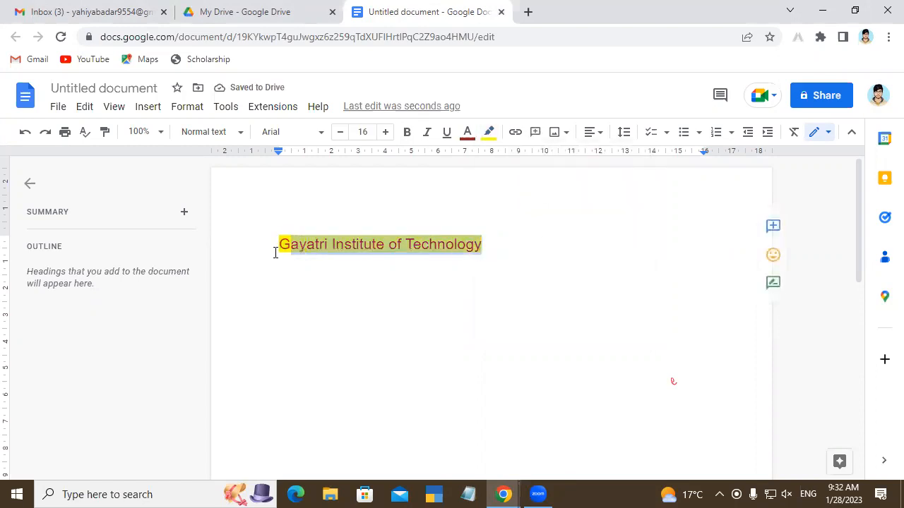
pyautogui.click(490, 135)
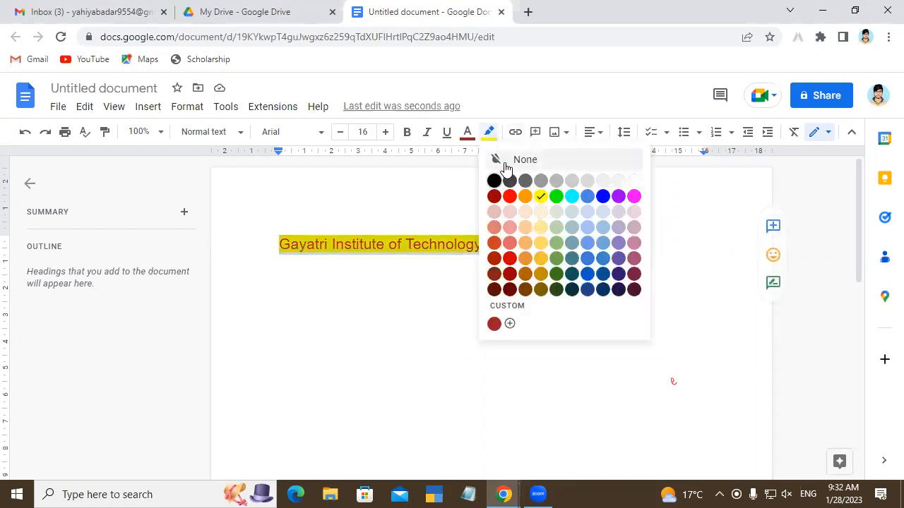
pyautogui.click(505, 164)
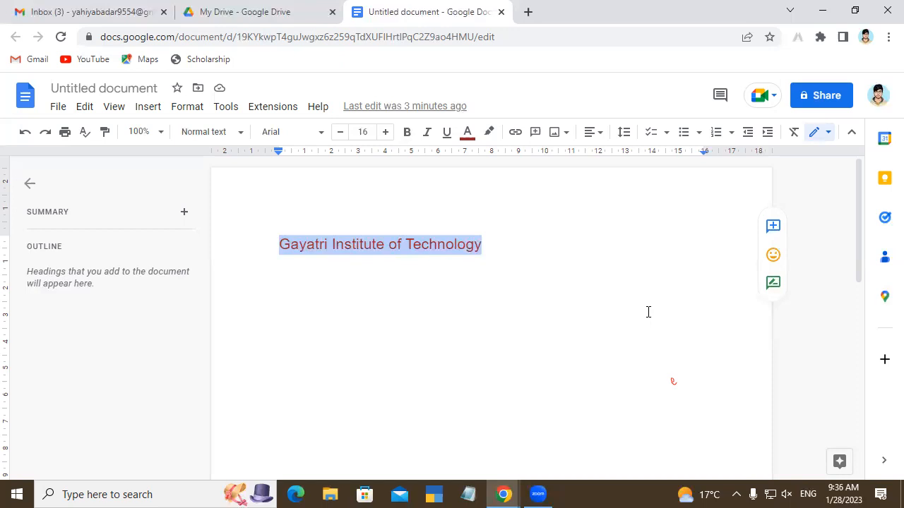
# Step: Start a comment on the "Gayatri Institute of Technology" line, then leave it empty and reselect the line
pyautogui.click(535, 133)
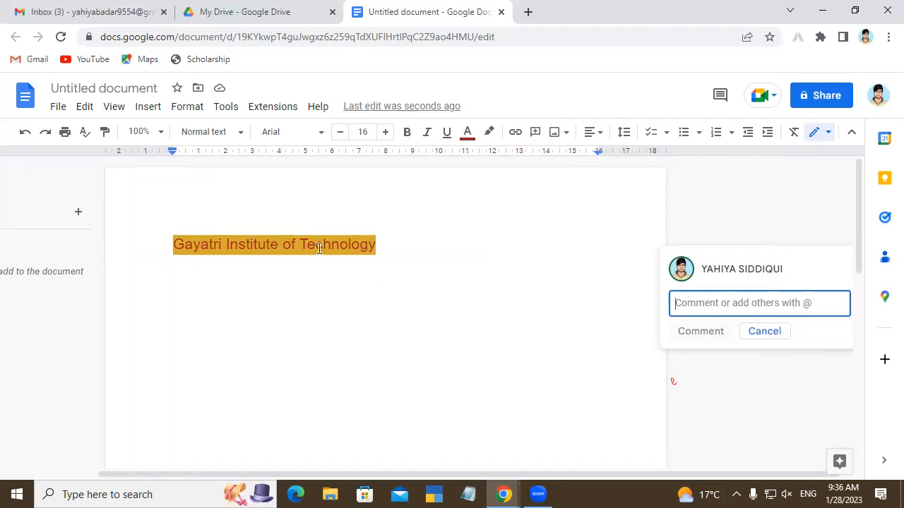
pyautogui.moveTo(389, 246); pyautogui.dragTo(246, 262)
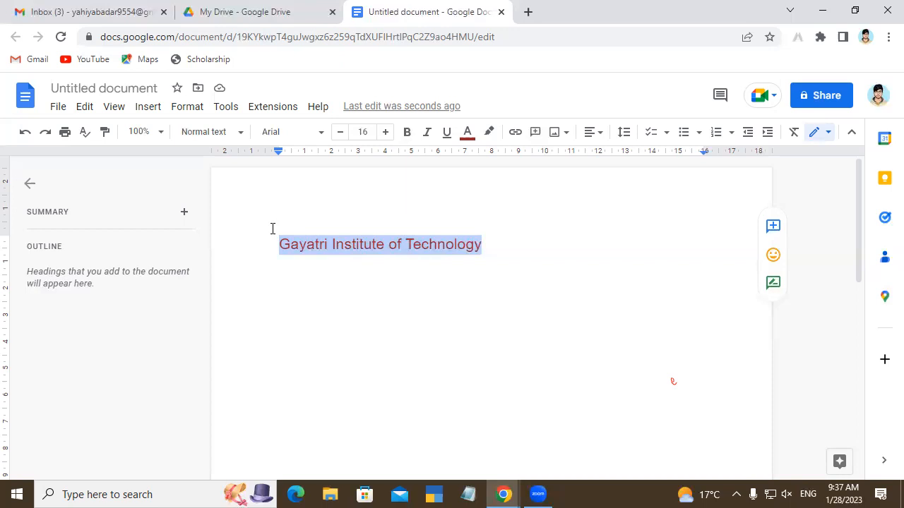
# Step: Insert the purple deity image from Google Drive in place of the selected heading line
pyautogui.click(554, 134)
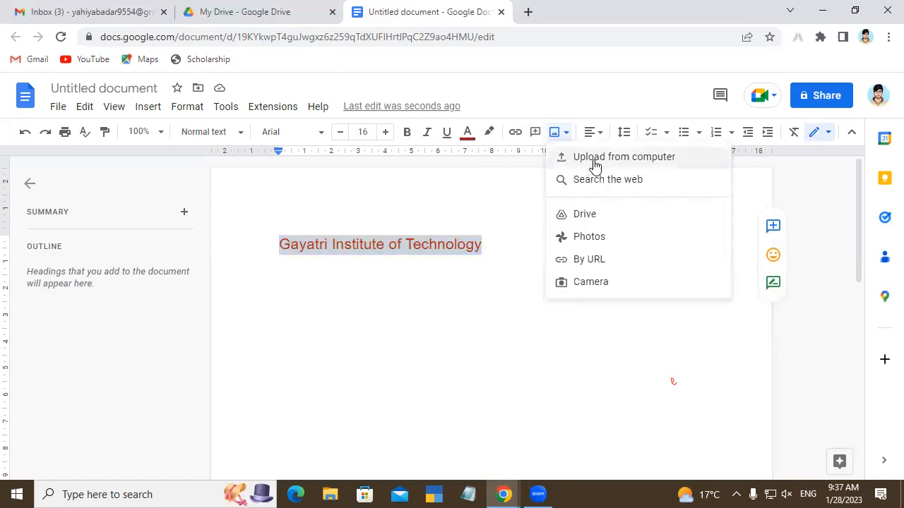
pyautogui.click(585, 223)
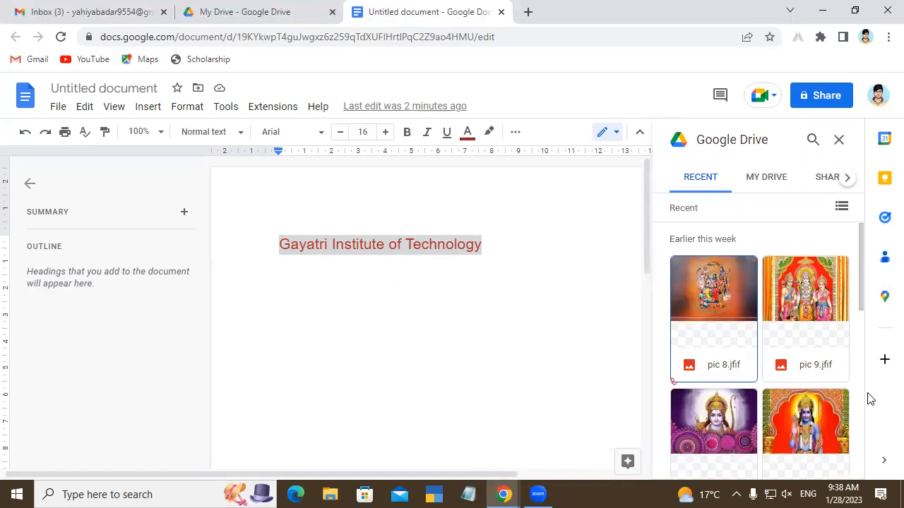
pyautogui.click(724, 422)
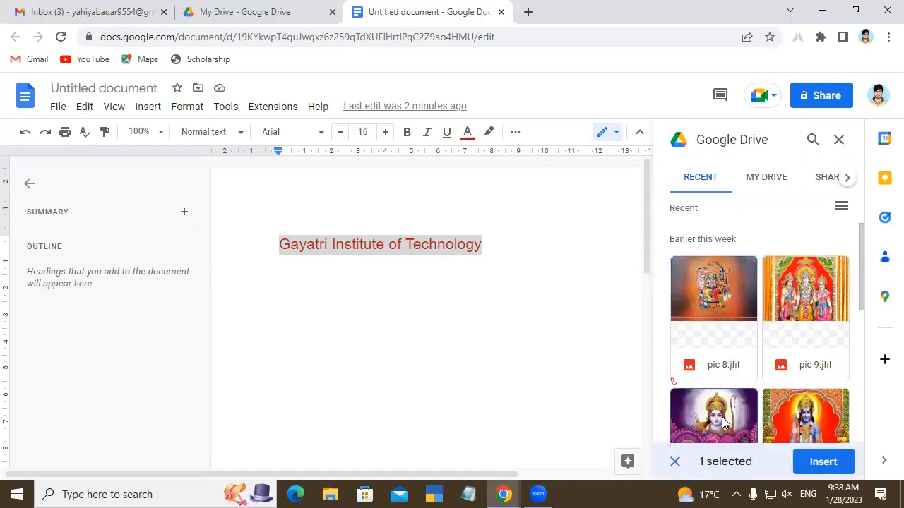
pyautogui.click(823, 462)
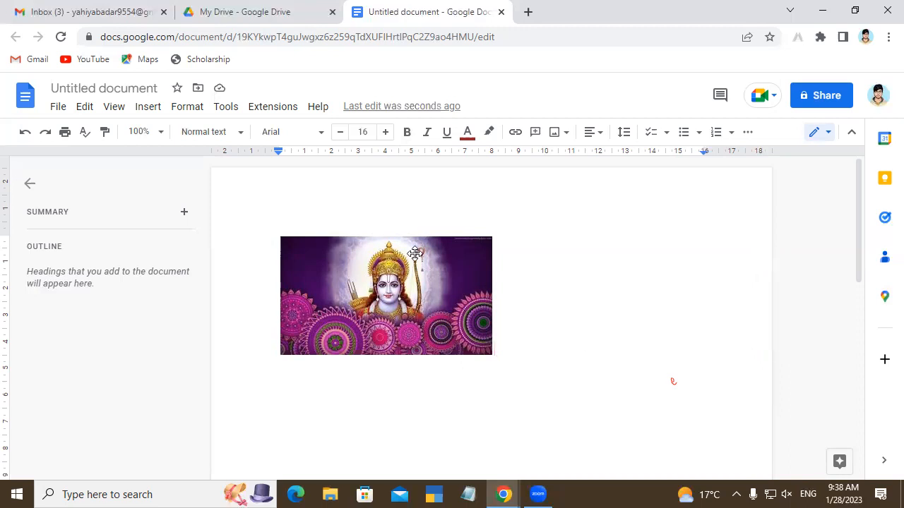
# Step: Stretch the inserted image horizontally to the page's text width, then undo the resize
pyautogui.click(436, 300)
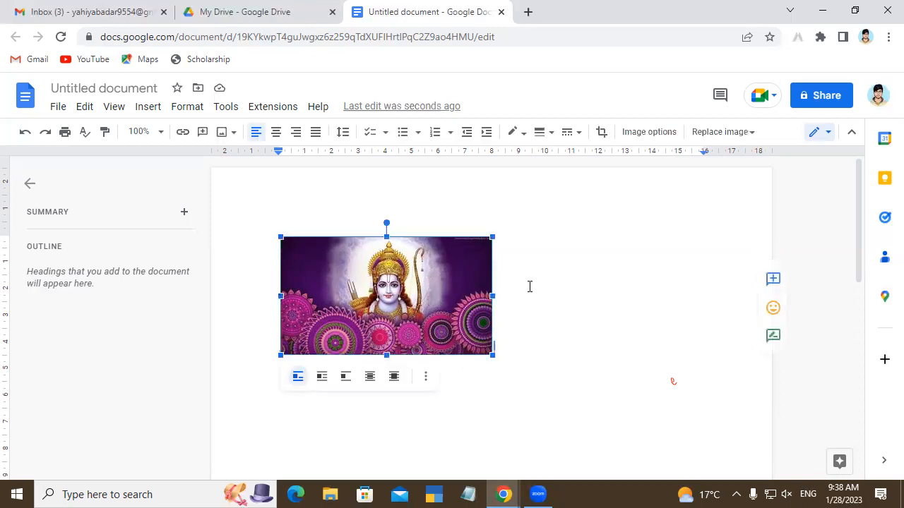
pyautogui.moveTo(496, 296); pyautogui.dragTo(699, 282)
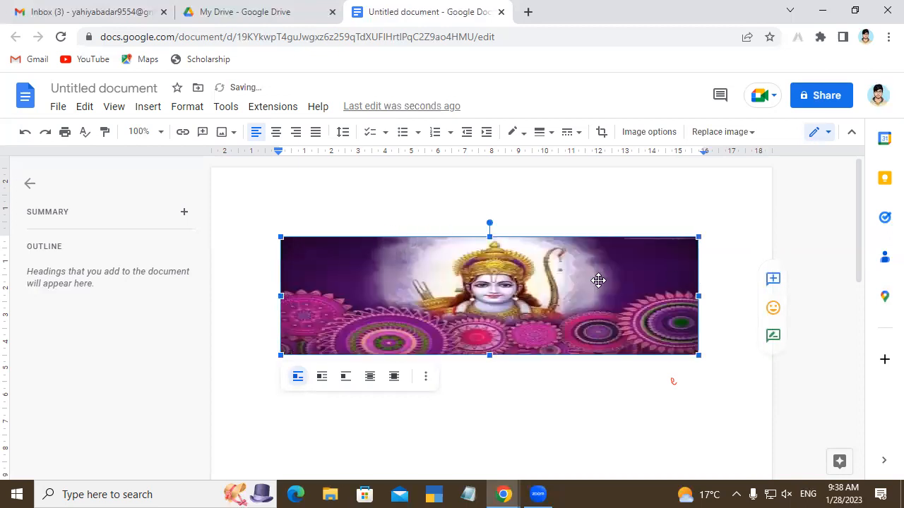
pyautogui.hotkey('ctrl', 'z')
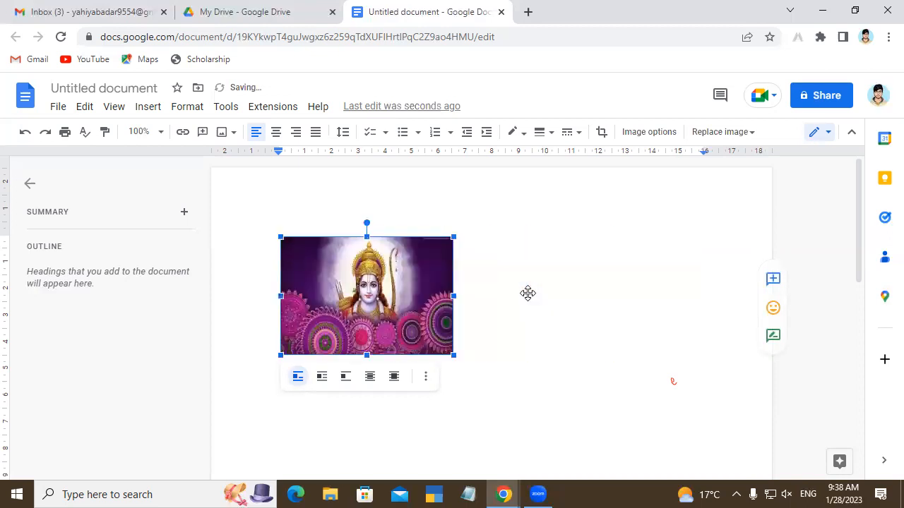
# Step: Place the image in front of the text, fix its position on the page, and move it toward the page centre
pyautogui.click(391, 384)
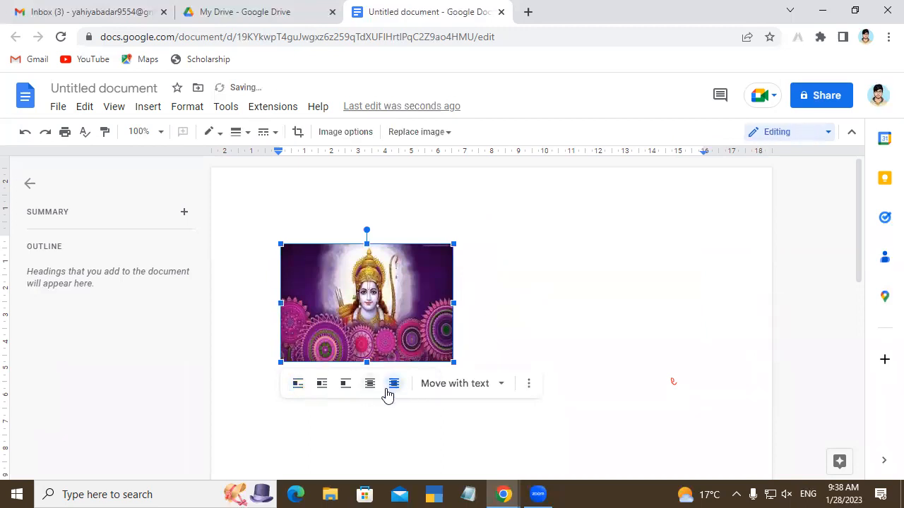
pyautogui.click(438, 389)
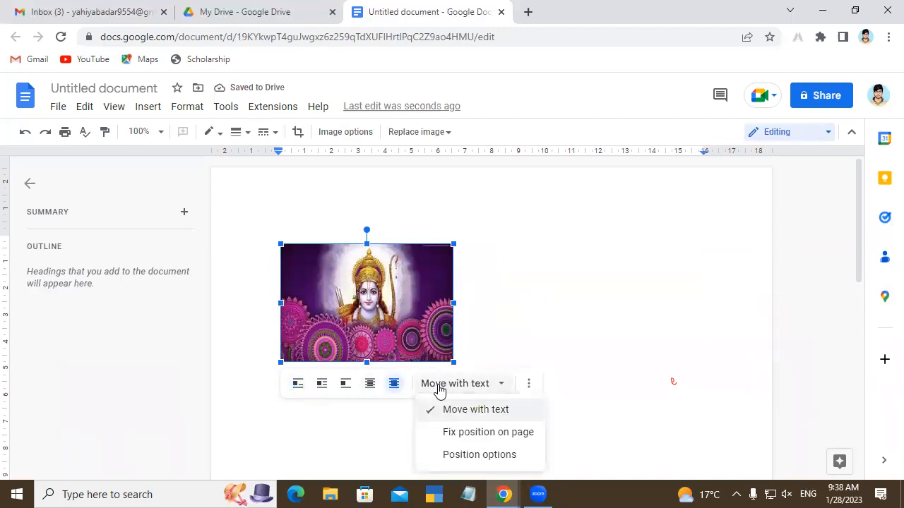
pyautogui.click(487, 432)
pyautogui.moveTo(373, 319); pyautogui.dragTo(425, 321)
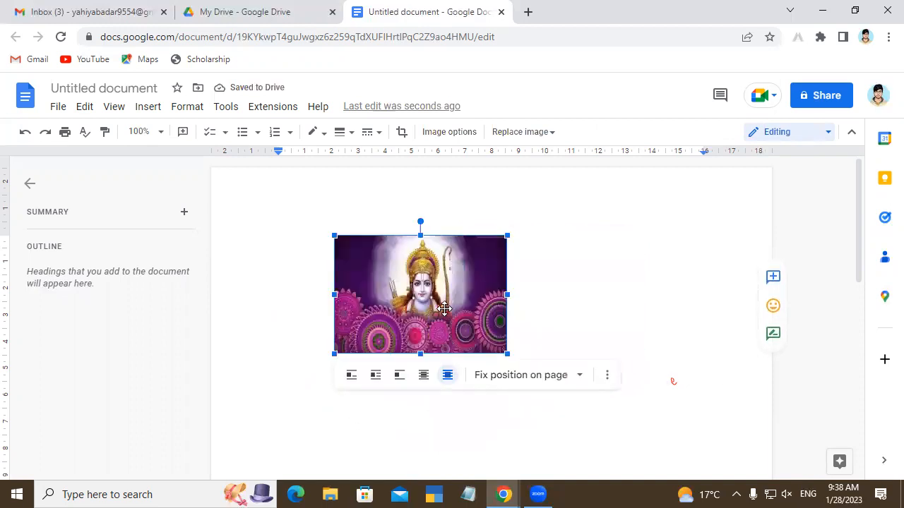
# Step: Undo the image edits and its insertion to bring back the heading line
pyautogui.hotkey('ctrl', 'z')
pyautogui.hotkey('ctrl', 'z')
pyautogui.hotkey('ctrl', 'z')
pyautogui.hotkey('ctrl', 'z')
pyautogui.hotkey('ctrl', 'z')
pyautogui.hotkey('ctrl', 'z')
pyautogui.hotkey('ctrl', 'z')
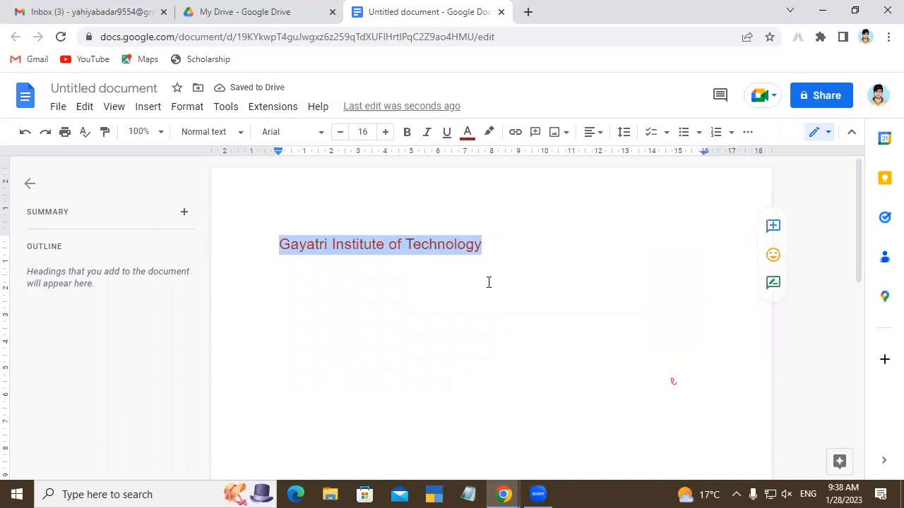
# Step: Add a new line below the heading and insert the purple deity image there from Google Drive
pyautogui.click(494, 259)
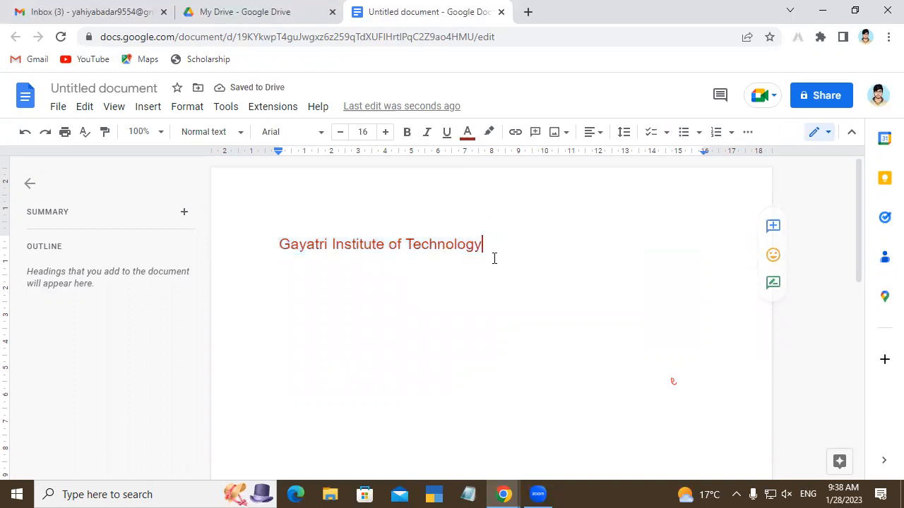
pyautogui.press('Return')
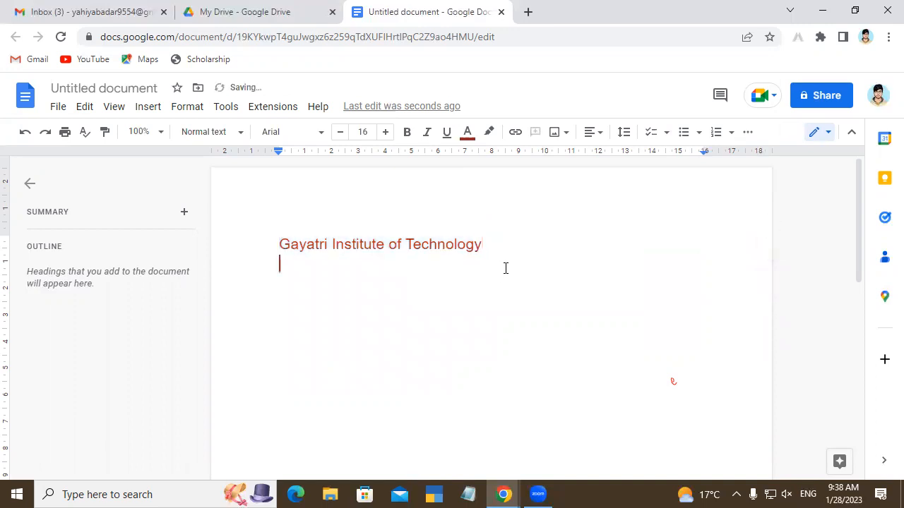
pyautogui.click(555, 133)
pyautogui.click(595, 215)
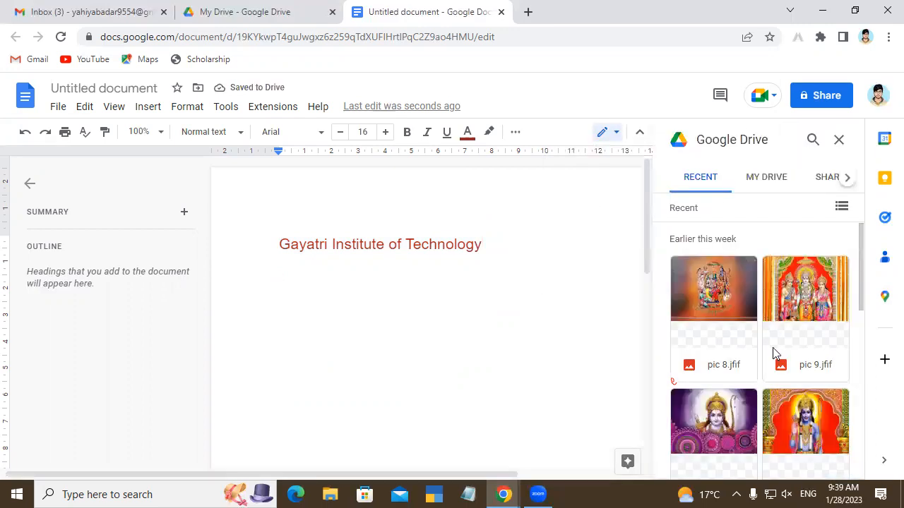
pyautogui.click(754, 445)
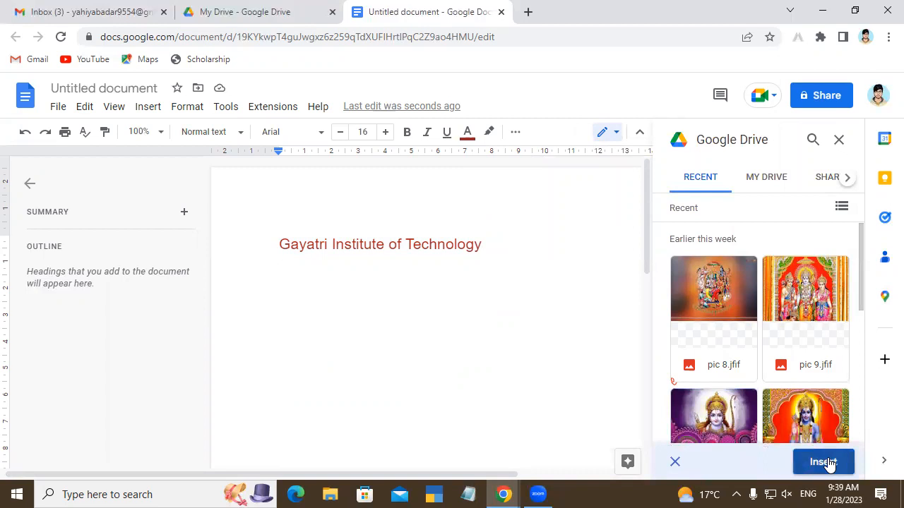
pyautogui.click(825, 462)
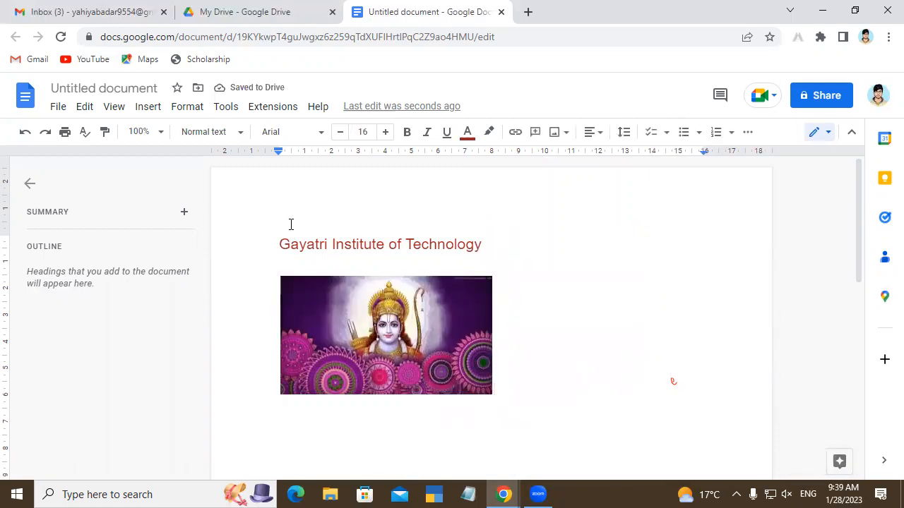
# Step: Try the image's wrapping modes (inline, wrap text, break text, behind text) and set it in front of the text
pyautogui.click(375, 337)
pyautogui.moveTo(375, 337); pyautogui.dragTo(572, 276)
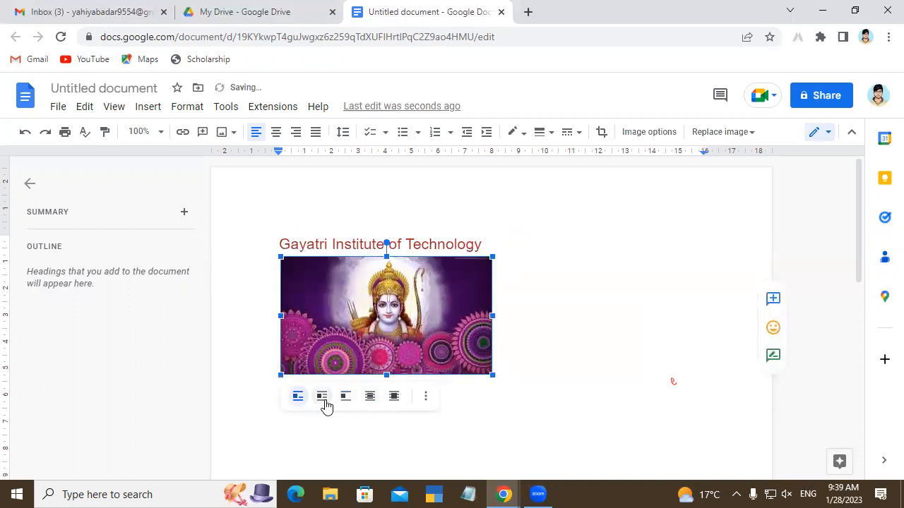
pyautogui.click(324, 403)
pyautogui.click(298, 398)
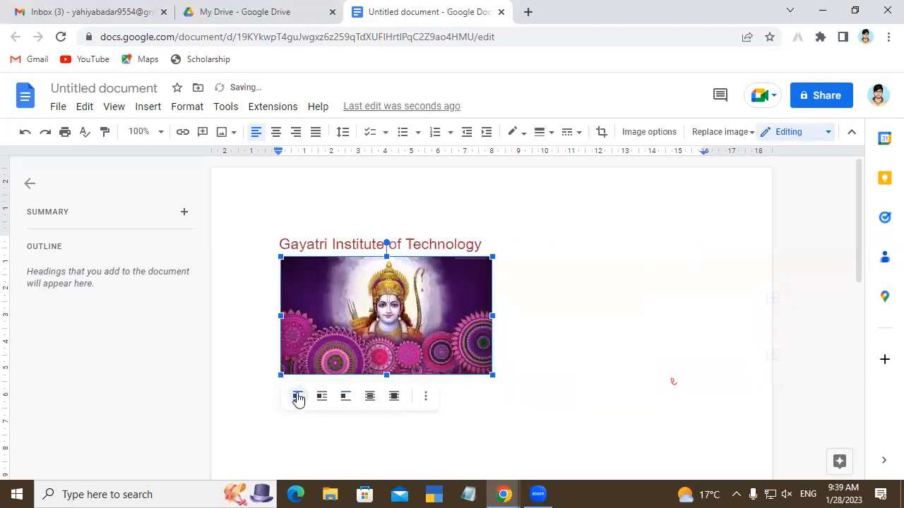
pyautogui.click(344, 397)
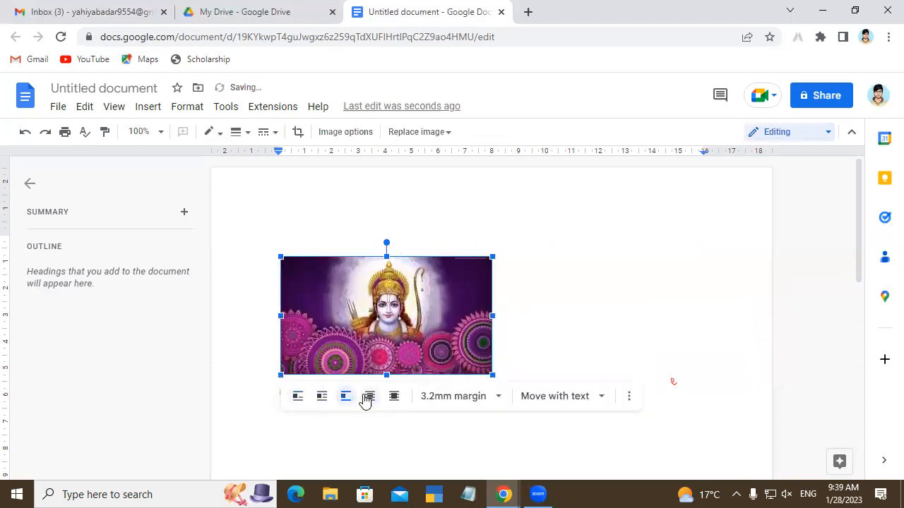
pyautogui.click(366, 399)
pyautogui.click(393, 398)
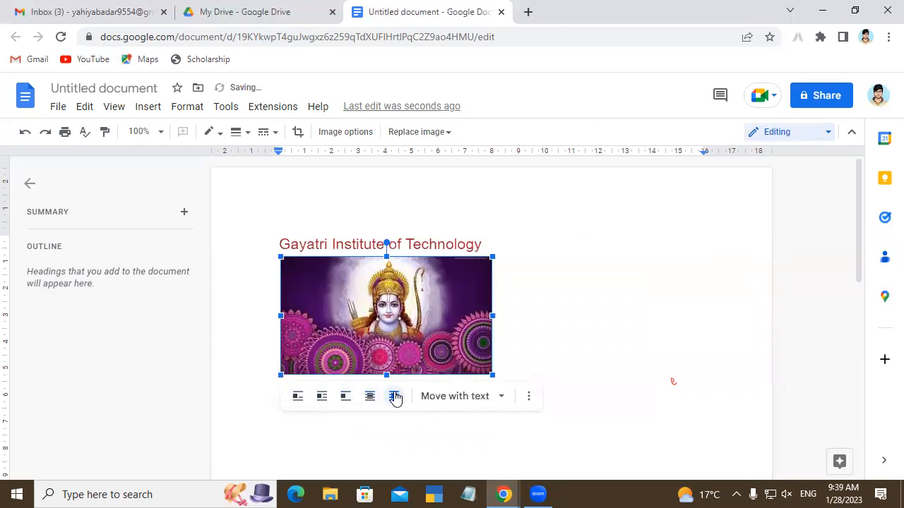
# Step: Open the image's position options and recolour the image with the Light 7 preset
pyautogui.click(479, 397)
pyautogui.click(460, 368)
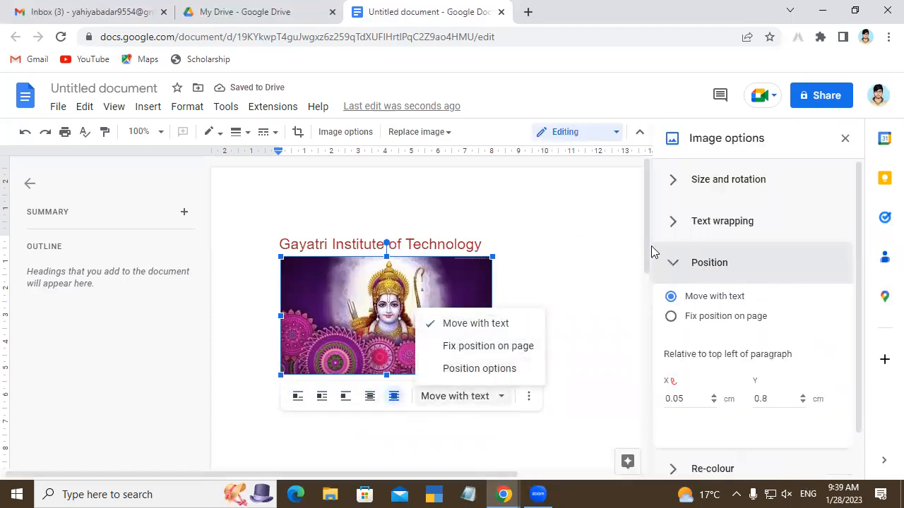
pyautogui.moveTo(860, 250); pyautogui.dragTo(876, 364)
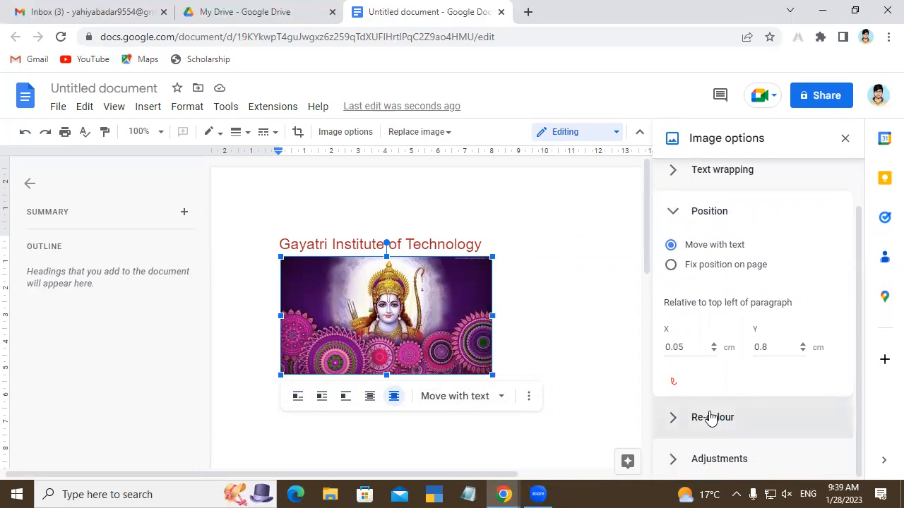
pyautogui.click(711, 418)
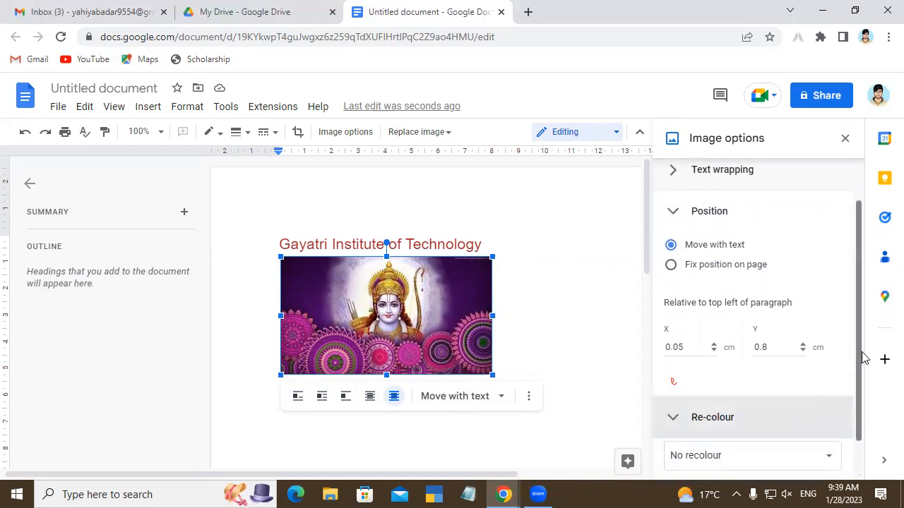
pyautogui.moveTo(863, 358); pyautogui.dragTo(866, 400)
pyautogui.click(821, 408)
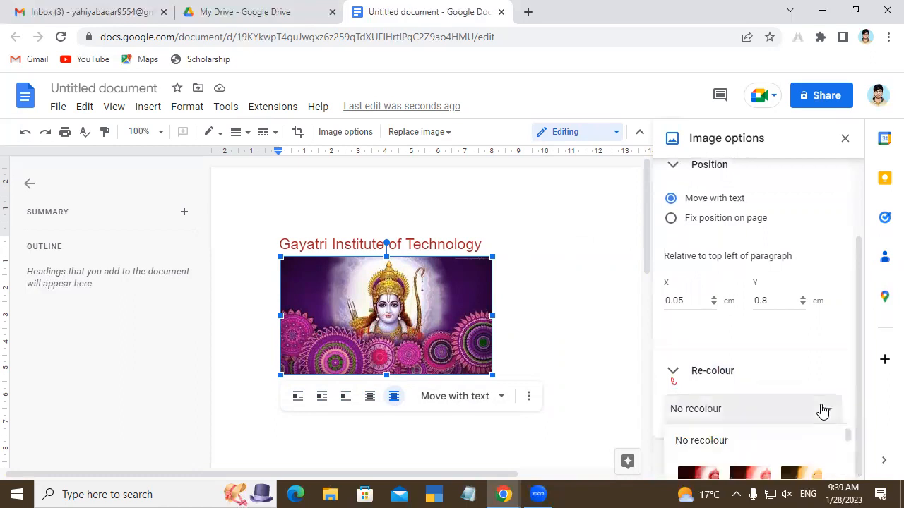
pyautogui.click(858, 368)
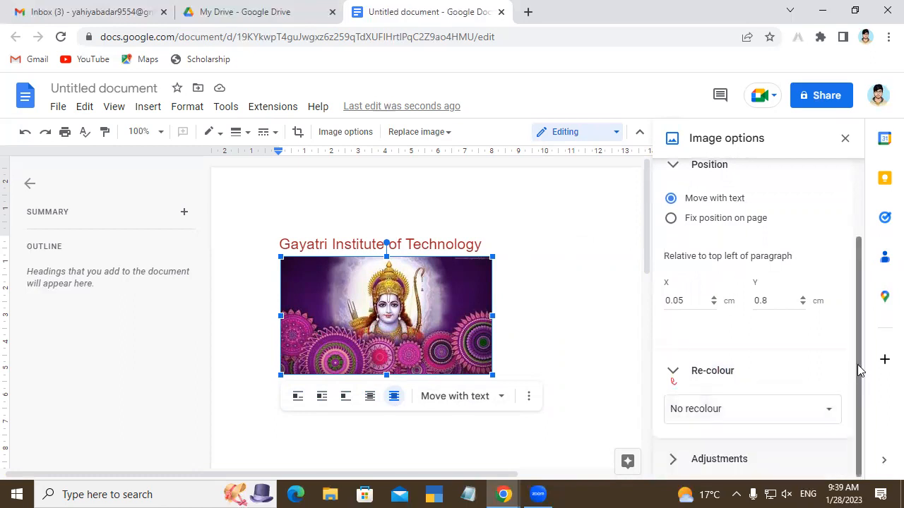
pyautogui.click(827, 411)
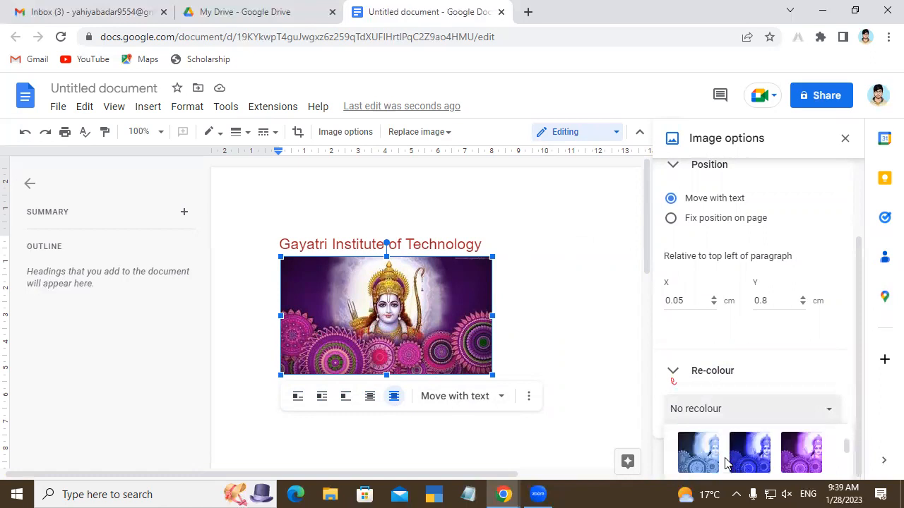
pyautogui.click(706, 456)
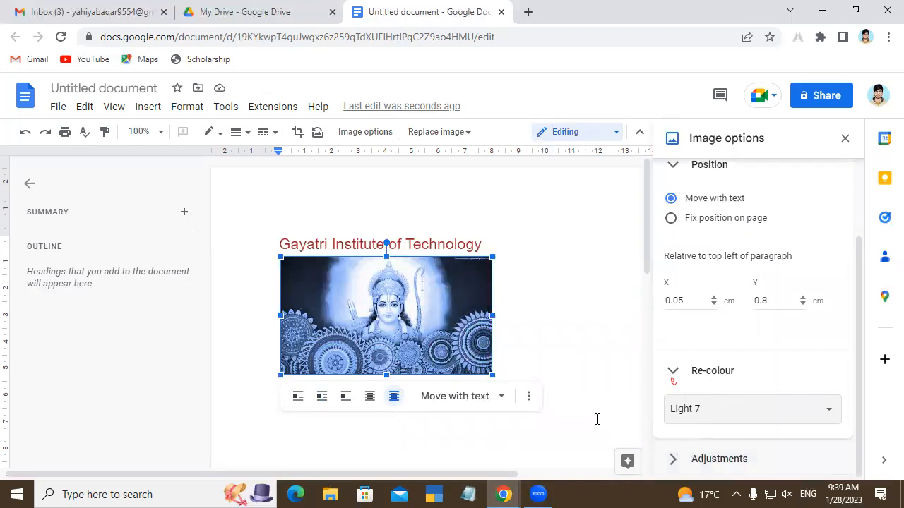
# Step: Recolour the image below the heading with the Light 2 preset and close the image options
pyautogui.click(702, 409)
pyautogui.scroll(5, 769, 457)
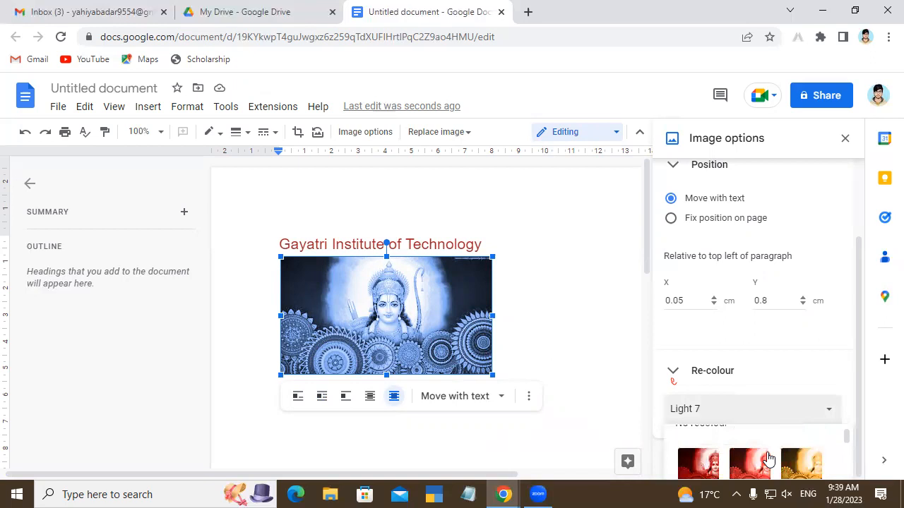
pyautogui.click(753, 466)
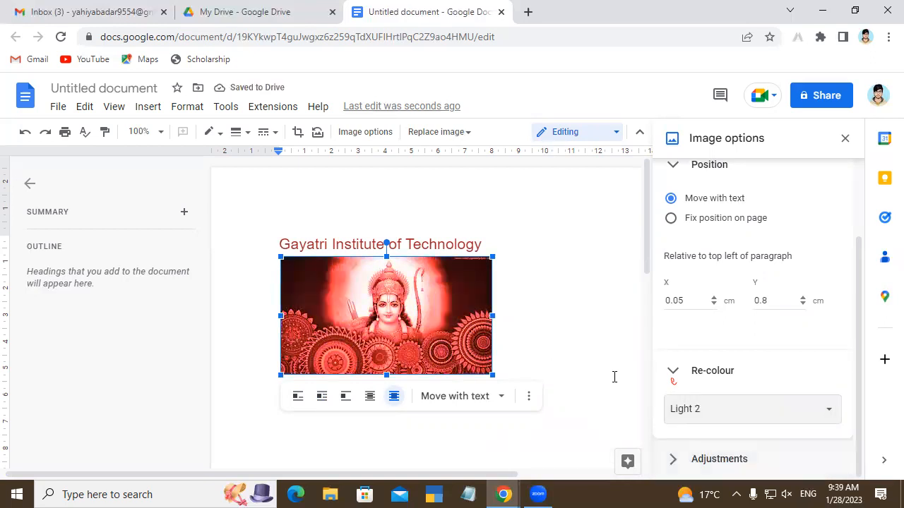
pyautogui.click(843, 140)
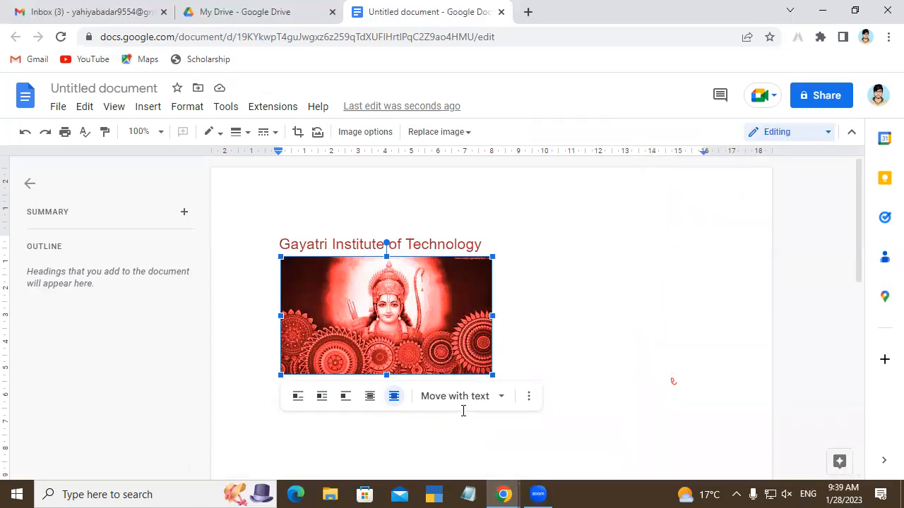
# Step: Review the image's additional options and its position settings, then close the image options
pyautogui.click(526, 403)
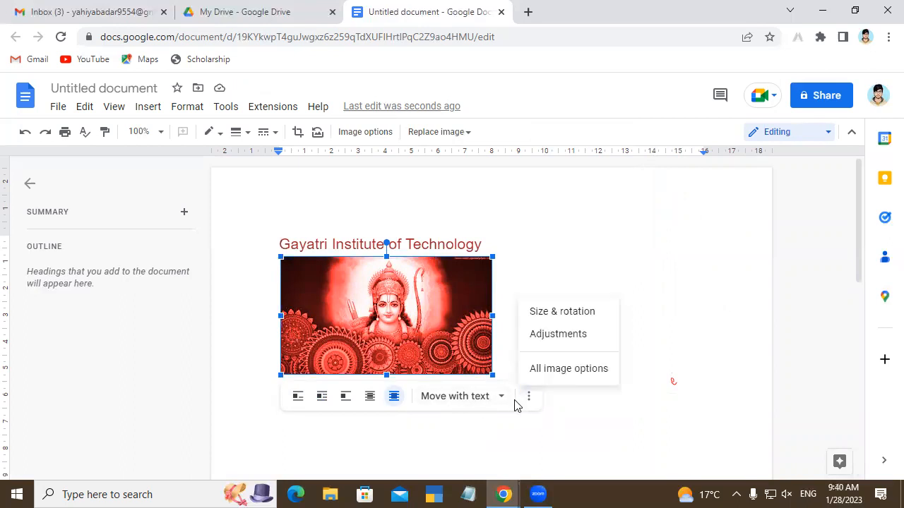
pyautogui.click(499, 404)
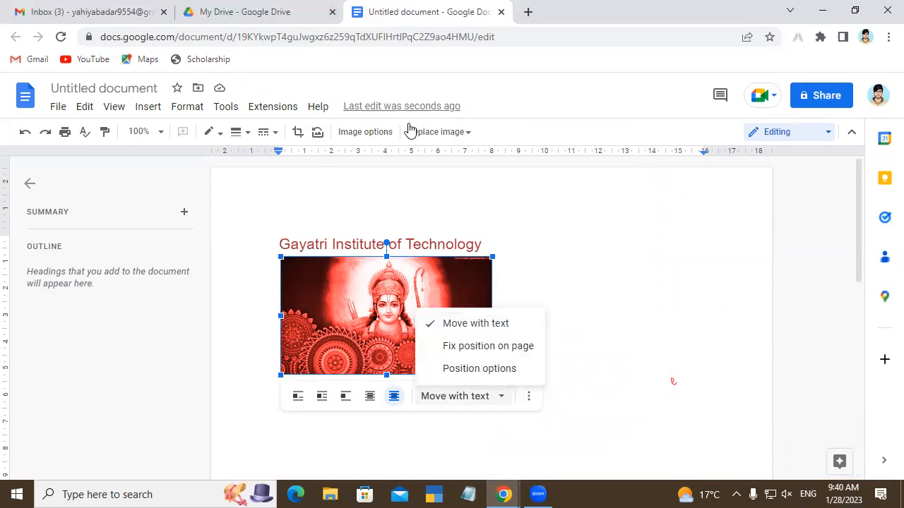
pyautogui.click(502, 374)
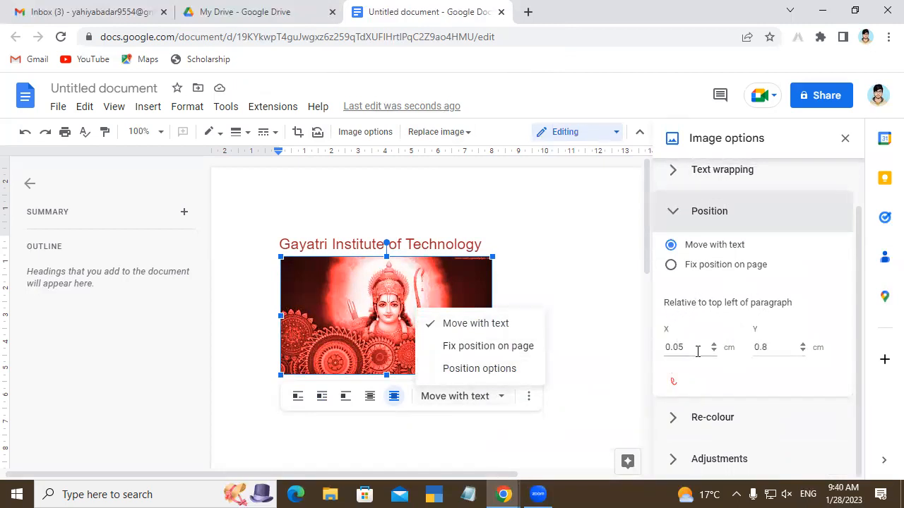
pyautogui.click(553, 359)
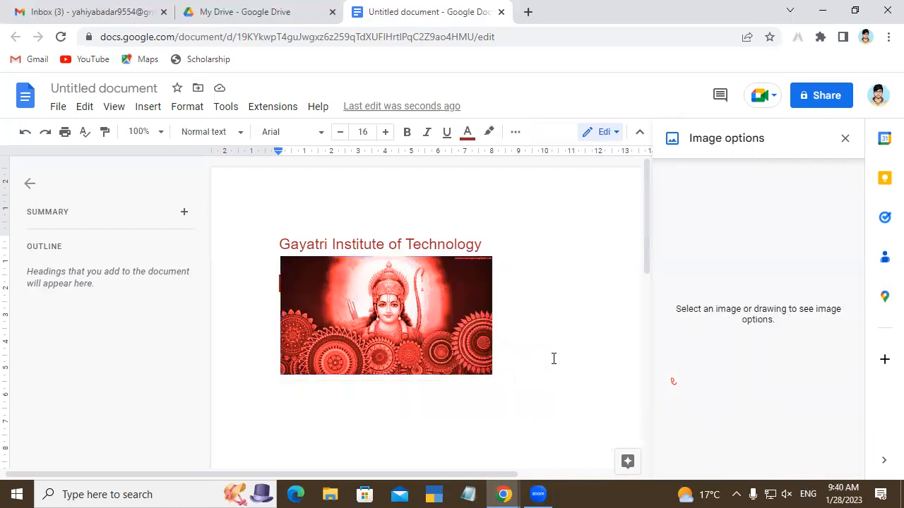
pyautogui.click(845, 138)
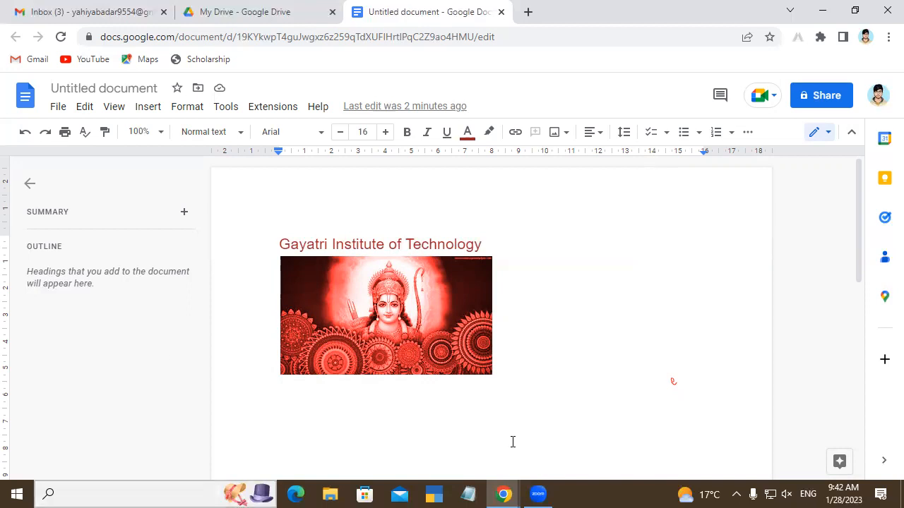
pyautogui.moveTo(667, 327)
pyautogui.mouseDown()
pyautogui.moveTo(763, 139)
pyautogui.moveTo(821, 316)
pyautogui.moveTo(670, 336)
pyautogui.mouseUp()
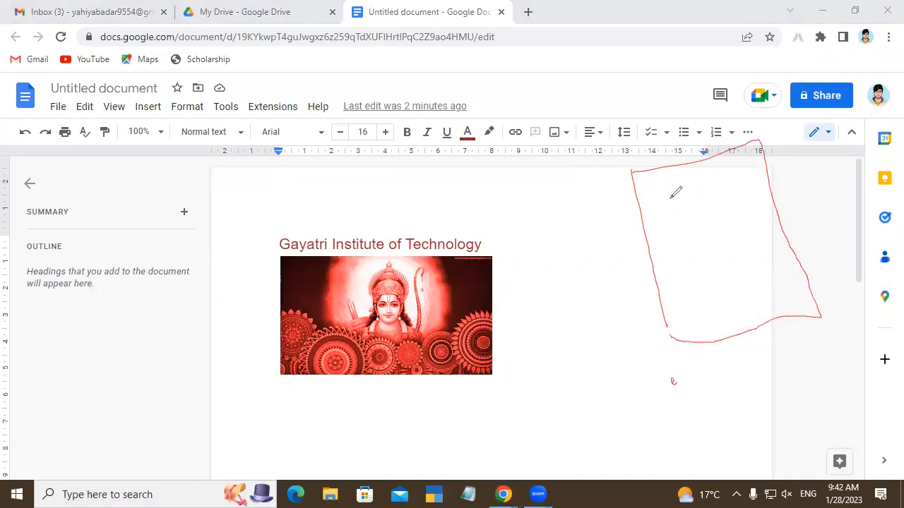
pyautogui.moveTo(649, 192); pyautogui.dragTo(678, 271)
pyautogui.moveTo(746, 157); pyautogui.dragTo(766, 246)
pyautogui.moveTo(663, 195); pyautogui.dragTo(739, 183)
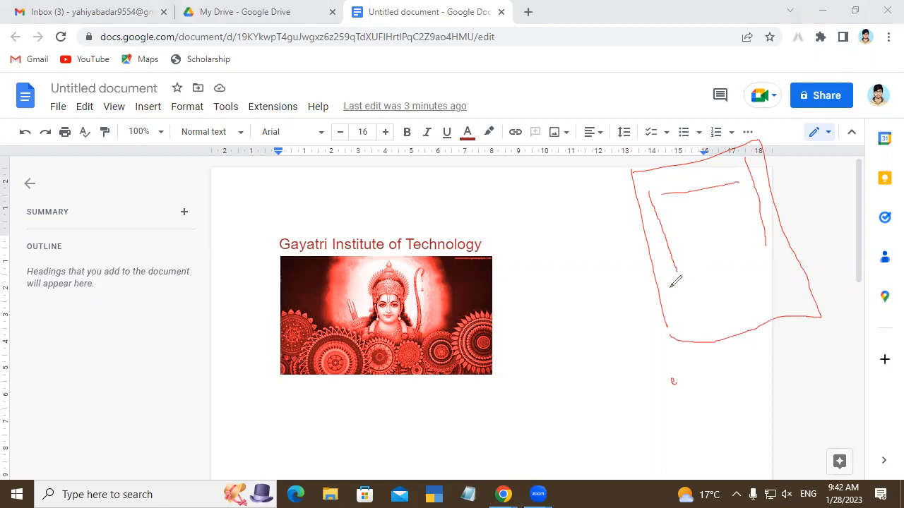
pyautogui.moveTo(641, 255); pyautogui.dragTo(700, 206)
pyautogui.moveTo(759, 216); pyautogui.dragTo(781, 189)
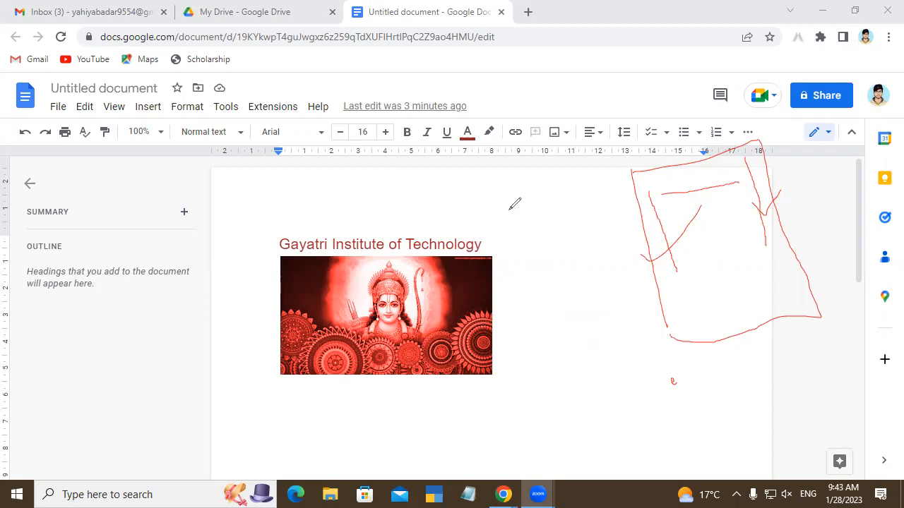
pyautogui.click(565, 56)
pyautogui.moveTo(799, 196)
pyautogui.mouseDown()
pyautogui.moveTo(727, 227)
pyautogui.moveTo(706, 273)
pyautogui.mouseUp()
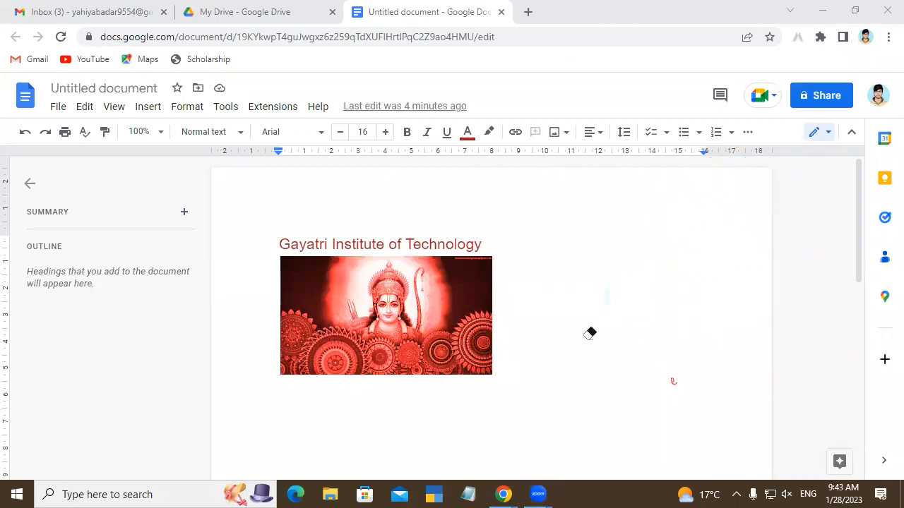
pyautogui.click(711, 94)
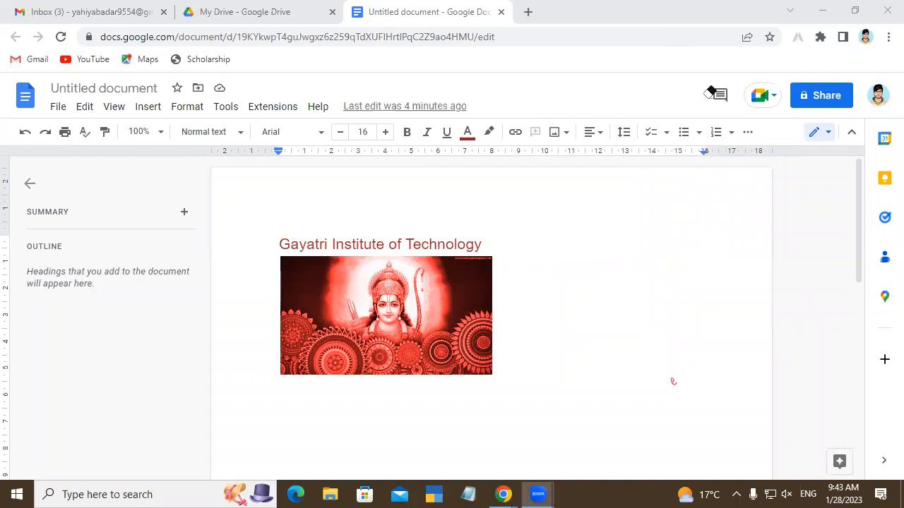
# Step: Examine the paragraph alignment choices and the line spacing options, including custom spacing, without changing them
pyautogui.click(598, 134)
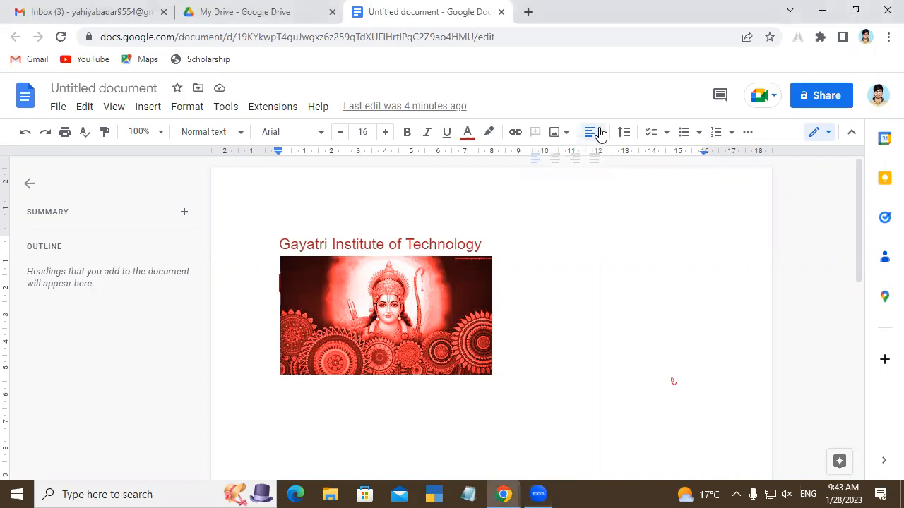
pyautogui.click(711, 377)
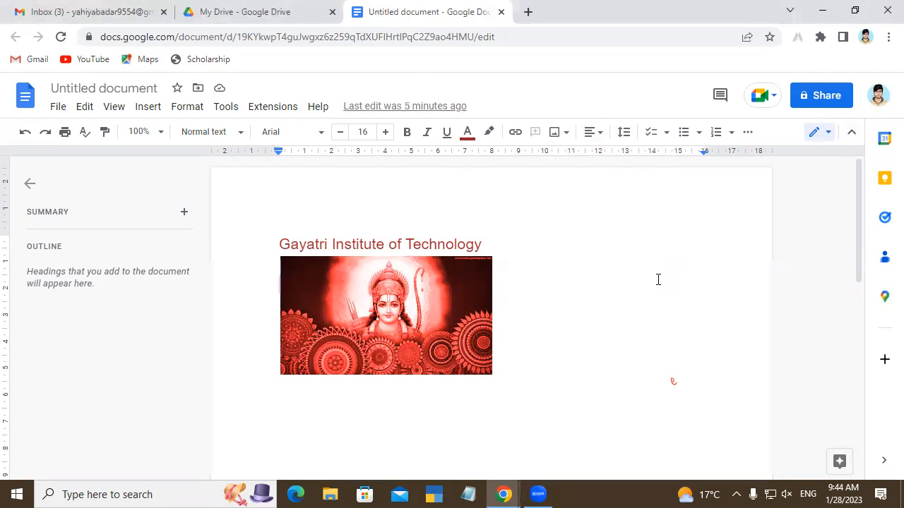
pyautogui.click(625, 137)
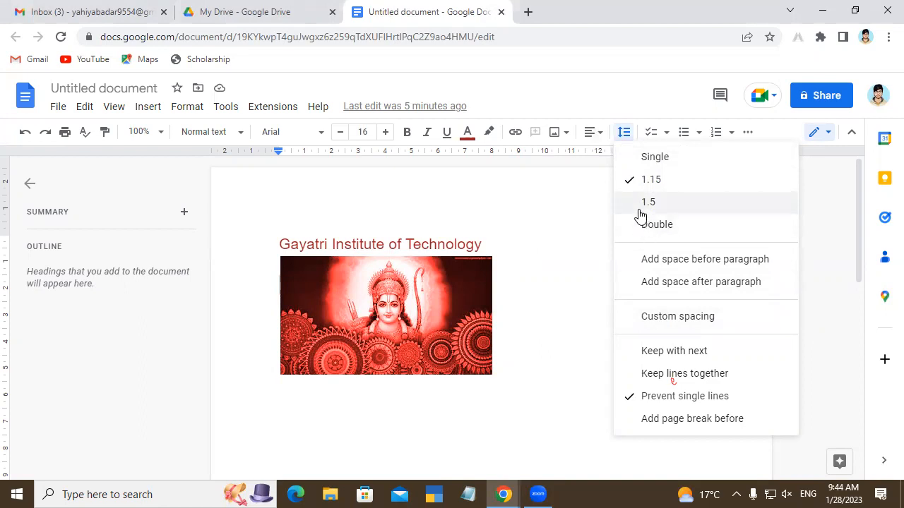
pyautogui.click(585, 267)
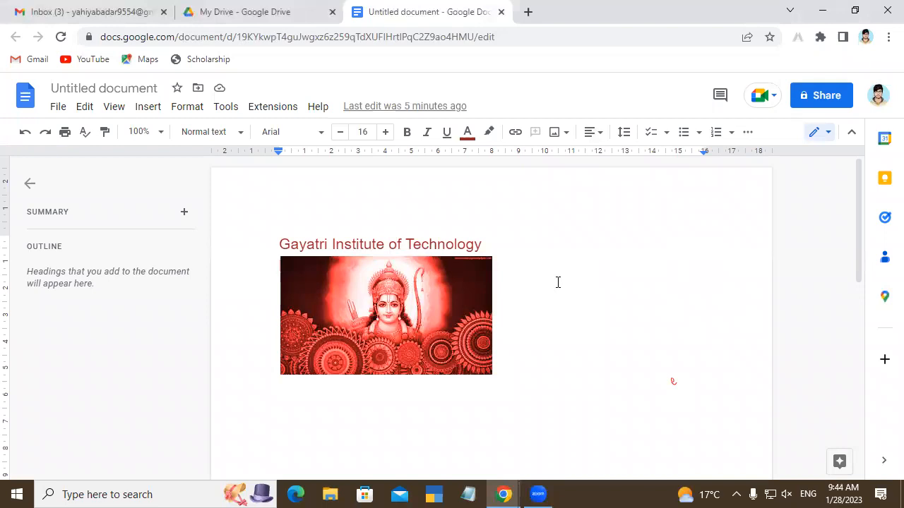
pyautogui.press('super+r')
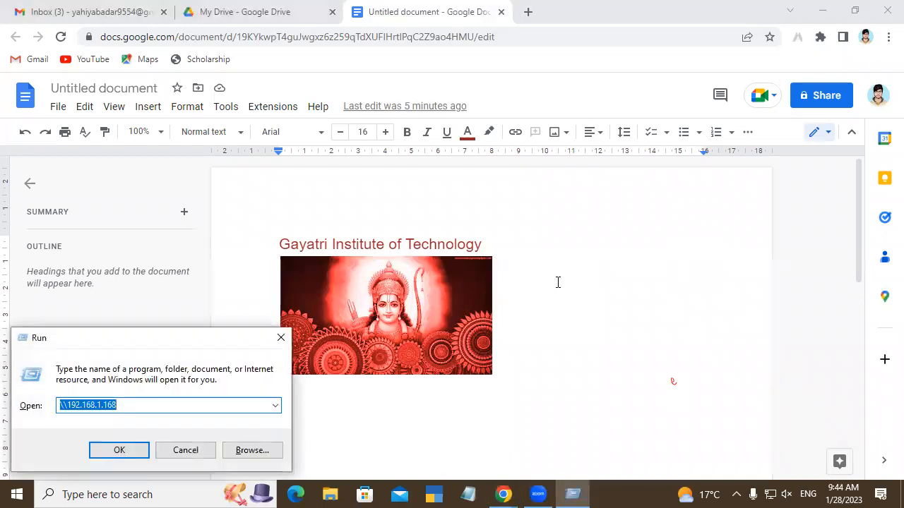
pyautogui.press('Escape')
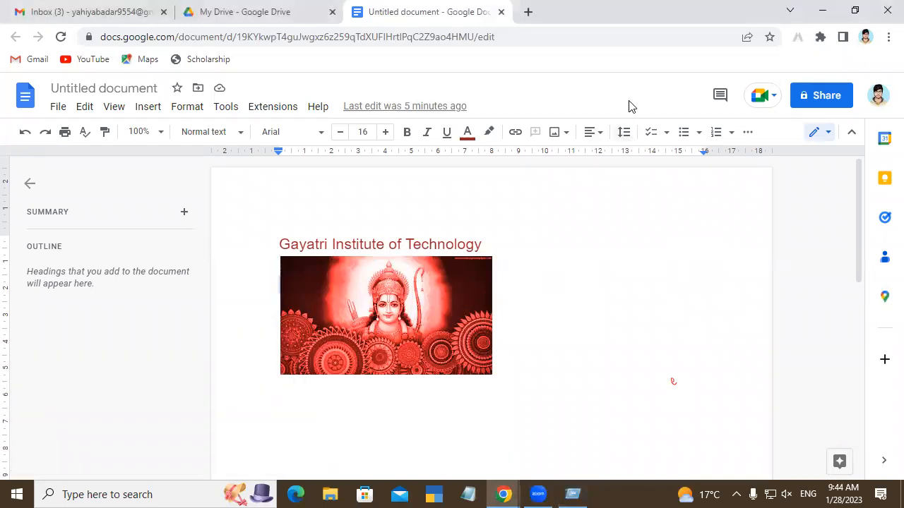
pyautogui.click(625, 134)
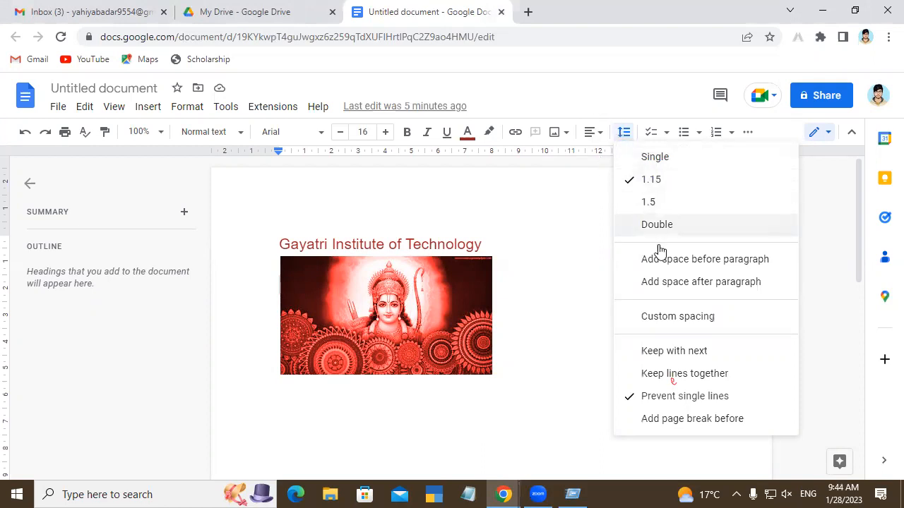
pyautogui.click(711, 315)
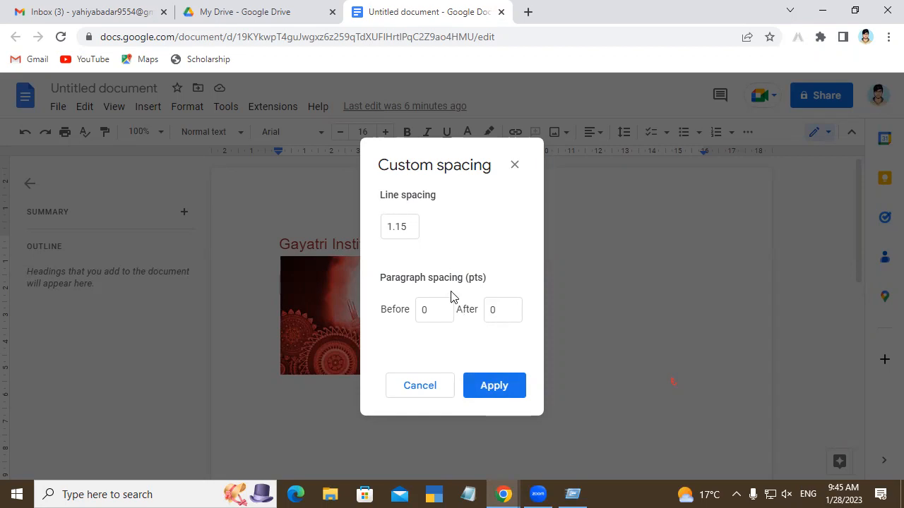
pyautogui.click(520, 165)
# Step: Examine the available checklist, bulleted list and numbered list styles without applying any
pyautogui.click(667, 134)
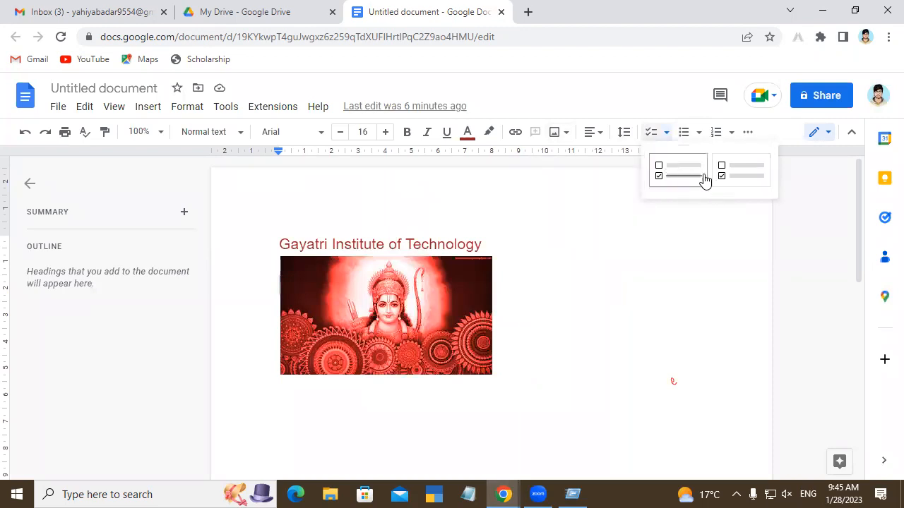
pyautogui.click(626, 261)
pyautogui.click(700, 134)
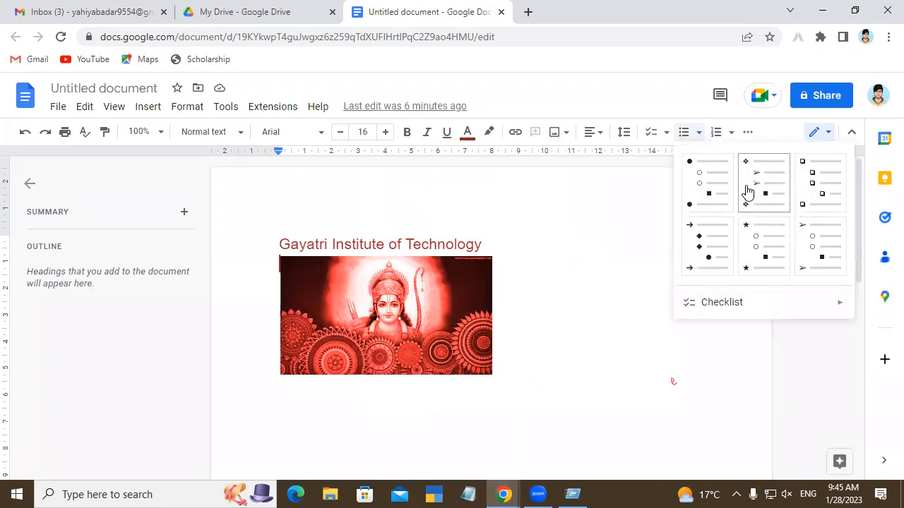
pyautogui.click(640, 296)
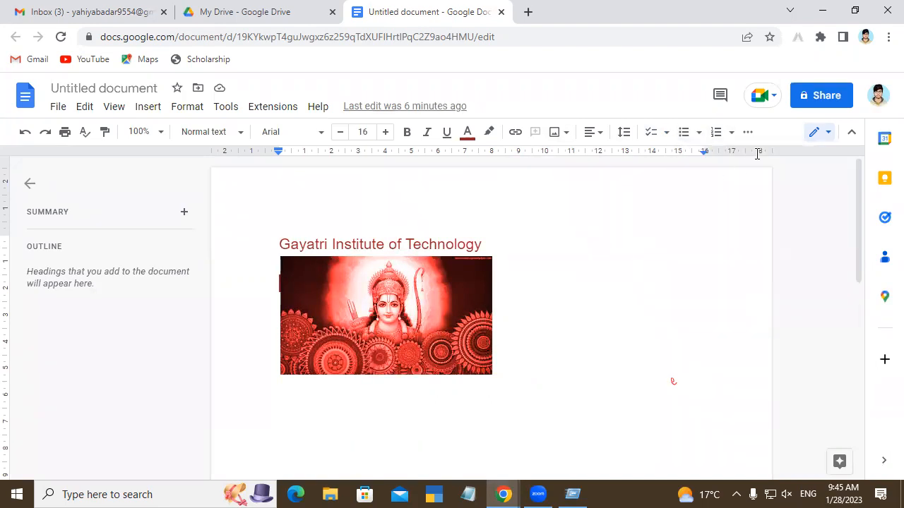
pyautogui.click(734, 134)
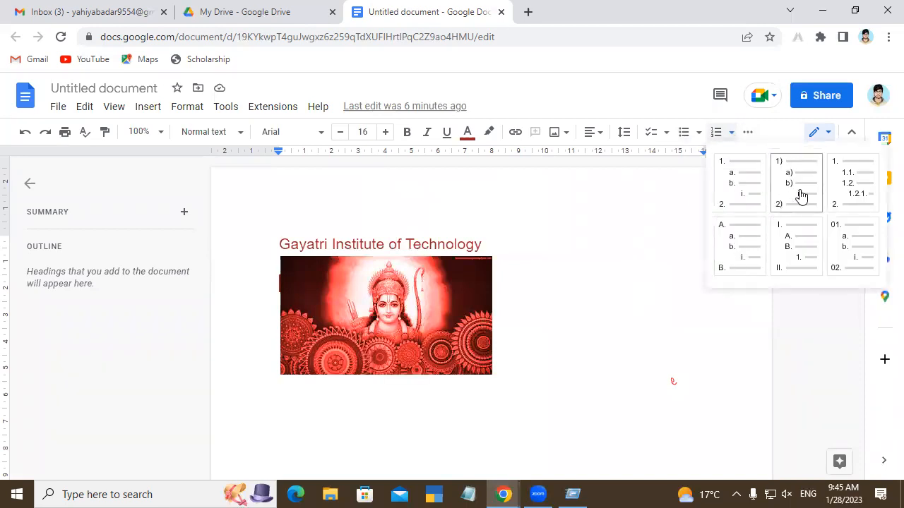
pyautogui.click(658, 324)
# Step: Increase the indent of the heading "Gayatri Institute of Technology" repeatedly to shift it well past the image's left edge
pyautogui.click(748, 133)
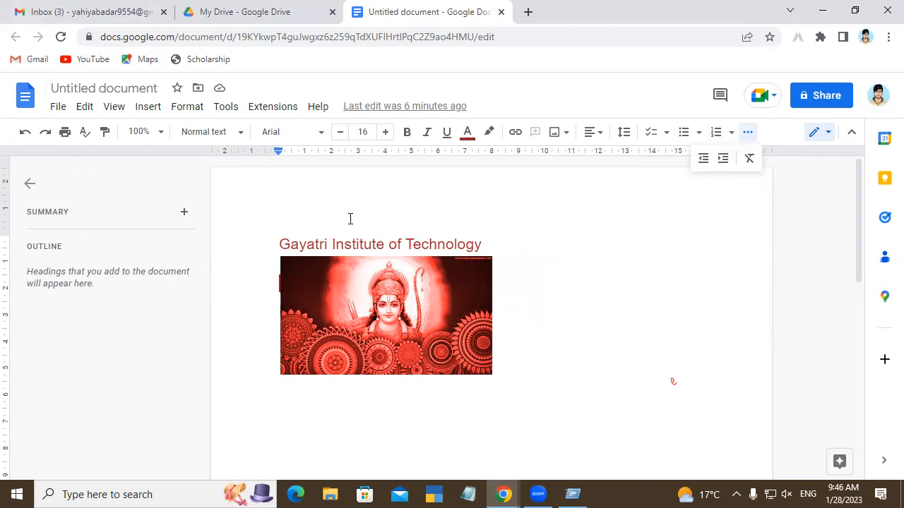
pyautogui.moveTo(281, 238); pyautogui.dragTo(486, 247)
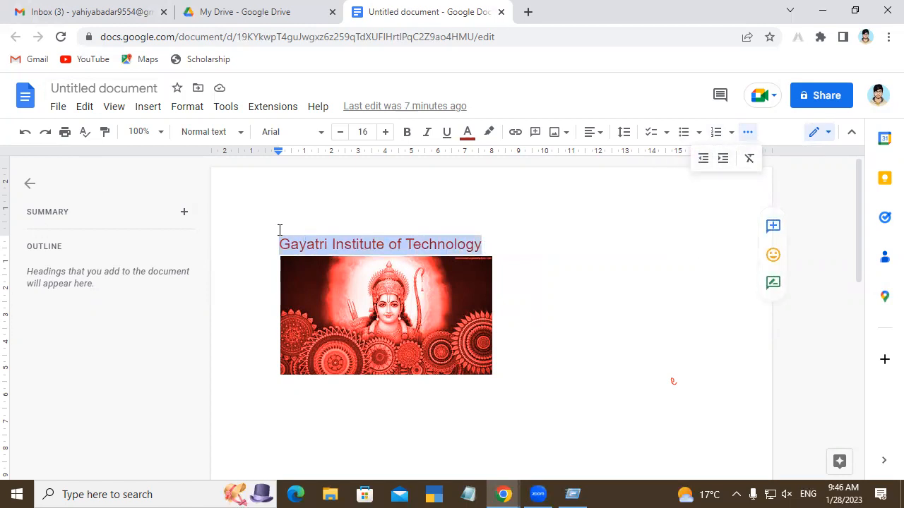
pyautogui.click(725, 158)
pyautogui.click(725, 158)
pyautogui.click(726, 158)
pyautogui.click(725, 159)
pyautogui.click(725, 159)
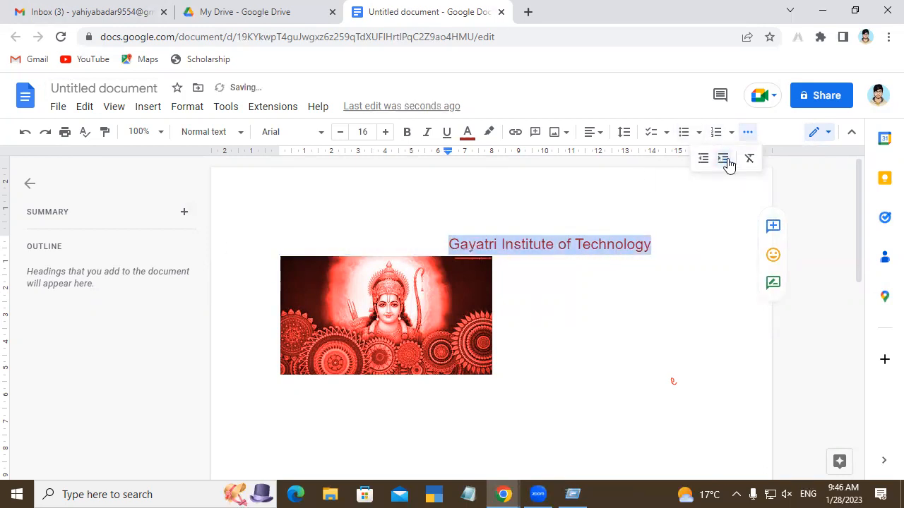
pyautogui.click(725, 158)
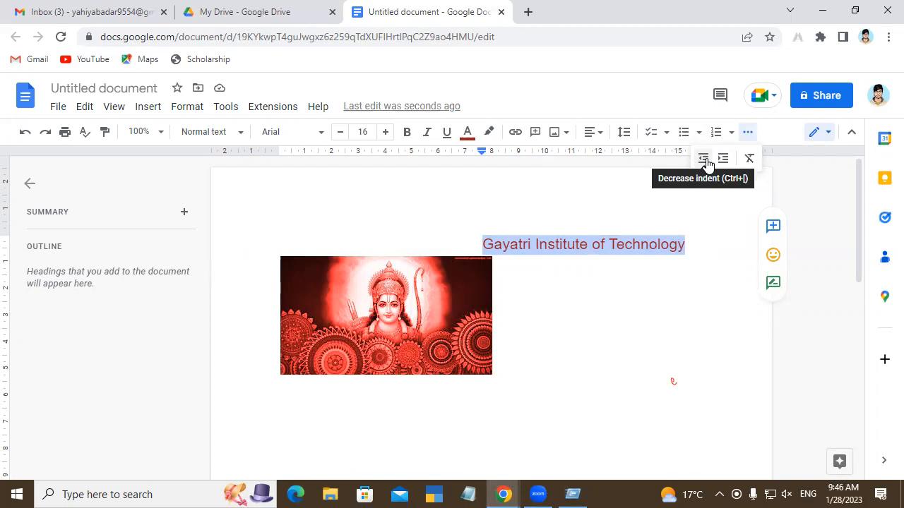
# Step: Decrease the heading's indent repeatedly until it is back at the left margin
pyautogui.click(706, 162)
pyautogui.click(705, 161)
pyautogui.click(706, 162)
pyautogui.click(706, 162)
pyautogui.click(705, 162)
pyautogui.click(705, 162)
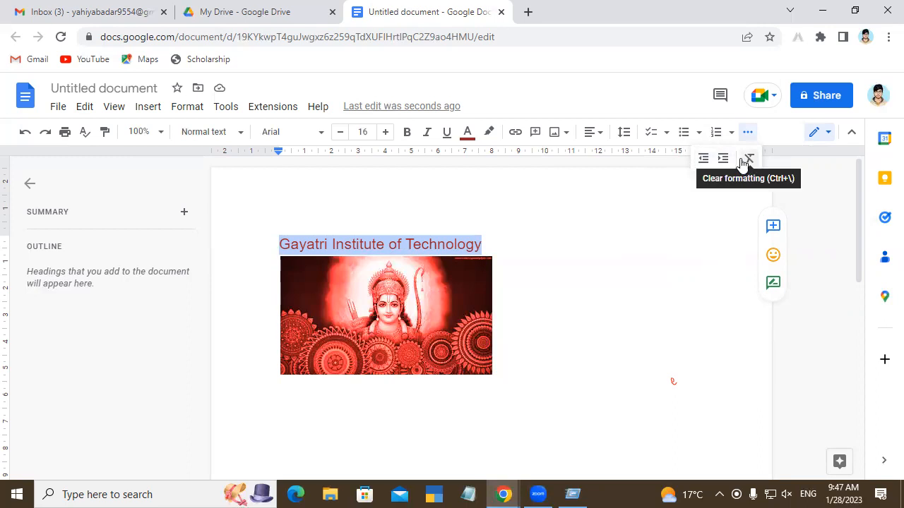
# Step: Make the heading "Gayatri Institute of Technology" bold and give it a yellow highlight
pyautogui.click(506, 247)
pyautogui.moveTo(486, 245); pyautogui.dragTo(276, 247)
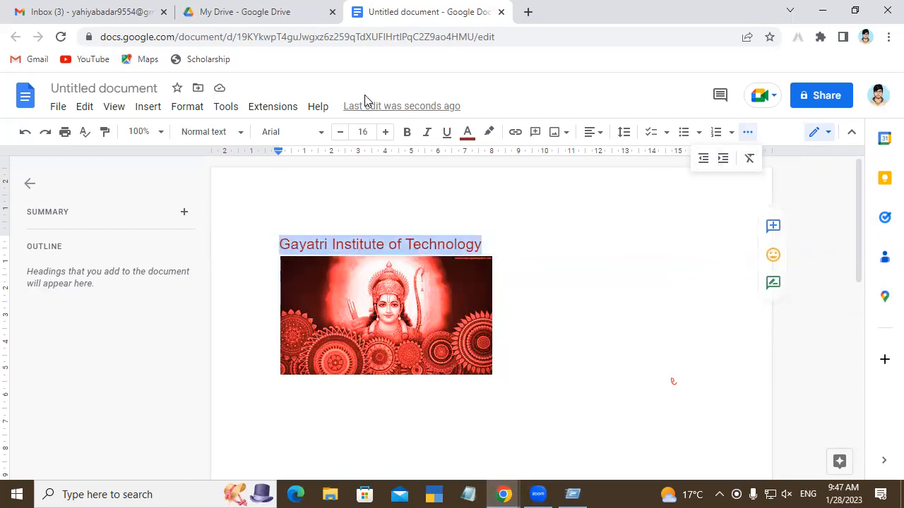
pyautogui.click(407, 132)
pyautogui.click(443, 135)
pyautogui.click(443, 136)
pyautogui.click(489, 132)
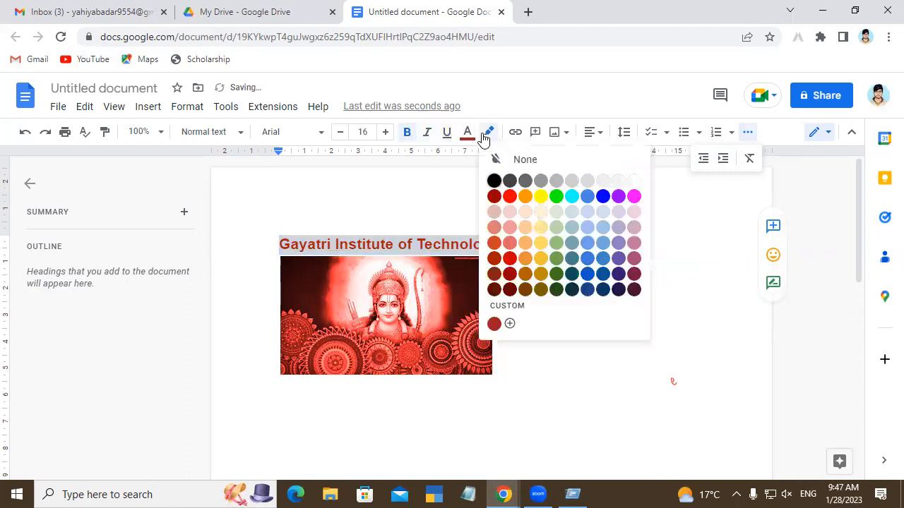
pyautogui.click(542, 197)
pyautogui.click(567, 219)
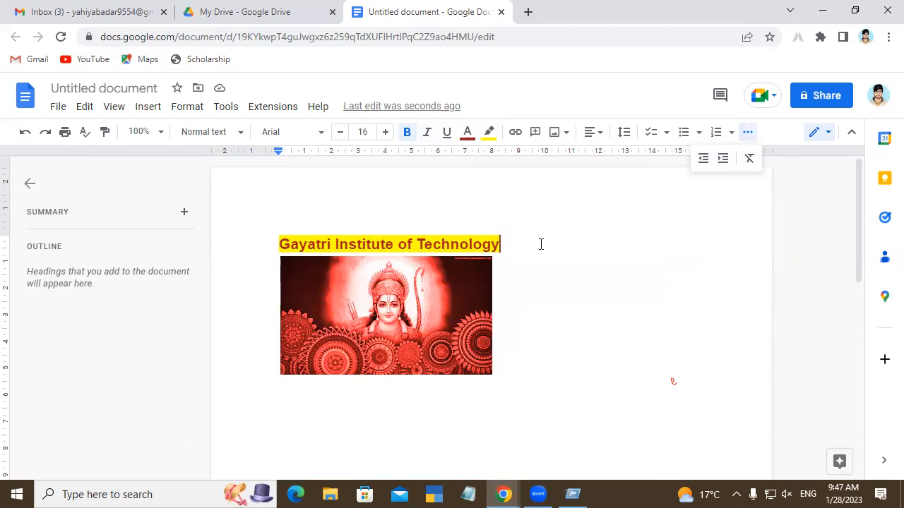
# Step: Italicise the entire heading "Gayatri Institute of Technology"
pyautogui.moveTo(529, 251); pyautogui.dragTo(279, 244)
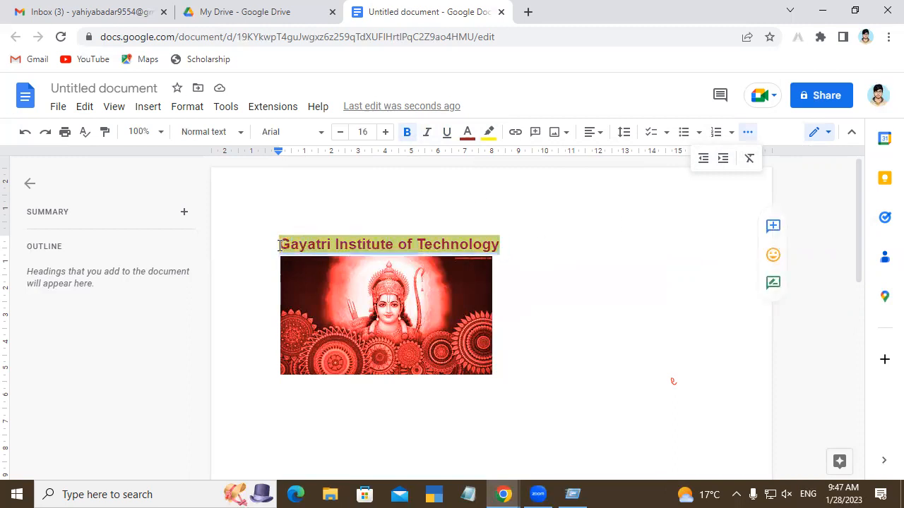
pyautogui.click(429, 137)
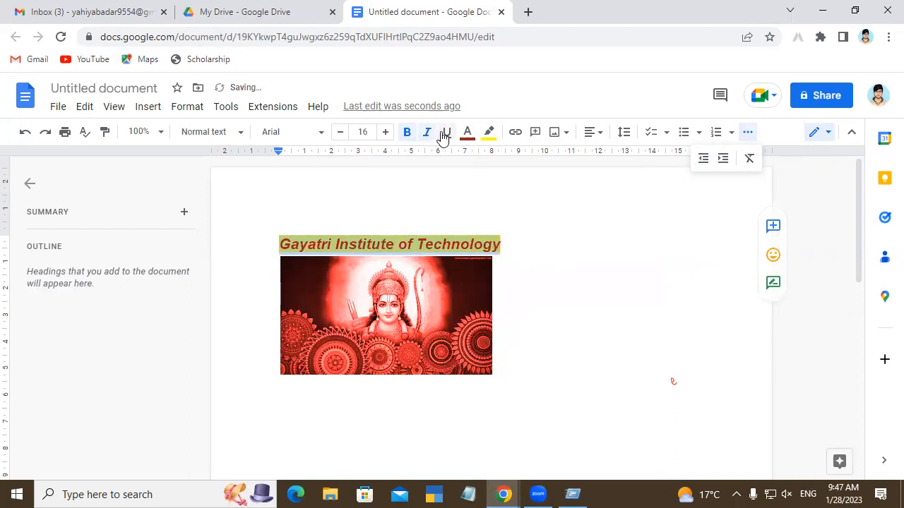
# Step: Underline the heading "Gayatri Institute of Technology", and clear all formatting from the whole heading
pyautogui.click(448, 139)
pyautogui.click(586, 244)
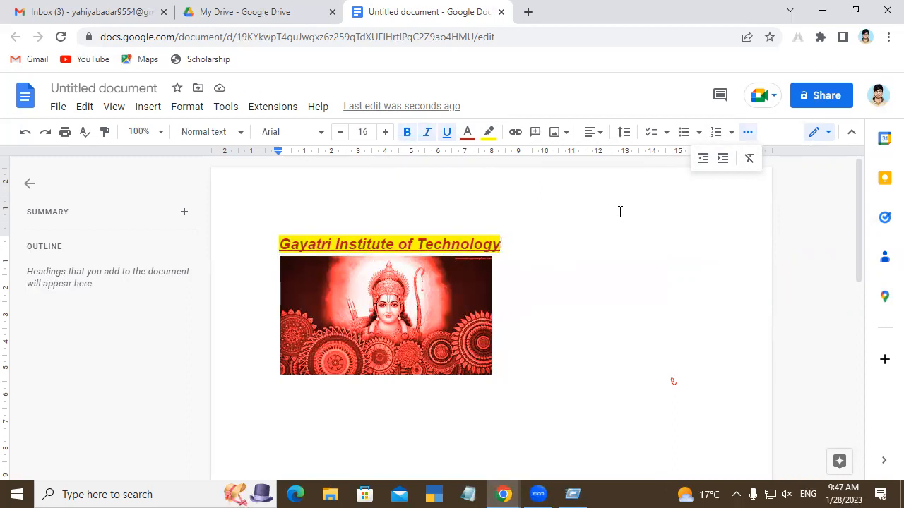
pyautogui.moveTo(503, 244); pyautogui.dragTo(265, 246)
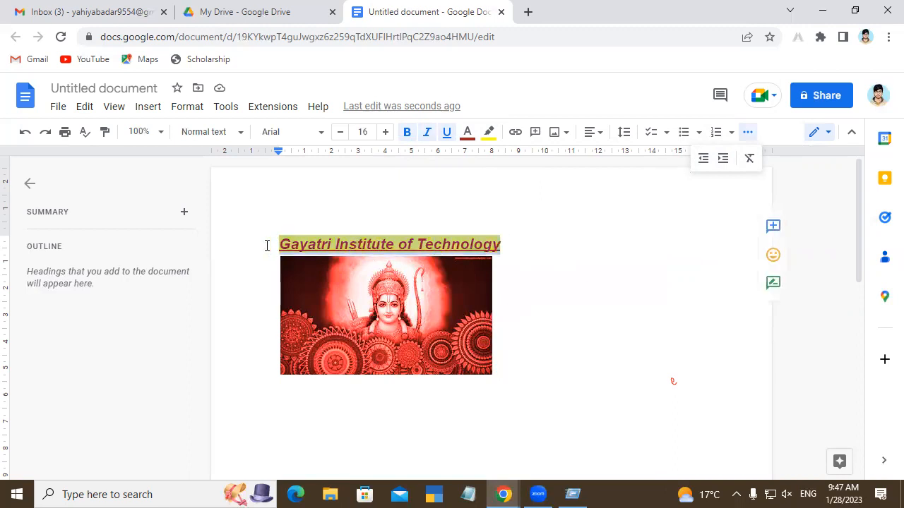
pyautogui.click(751, 164)
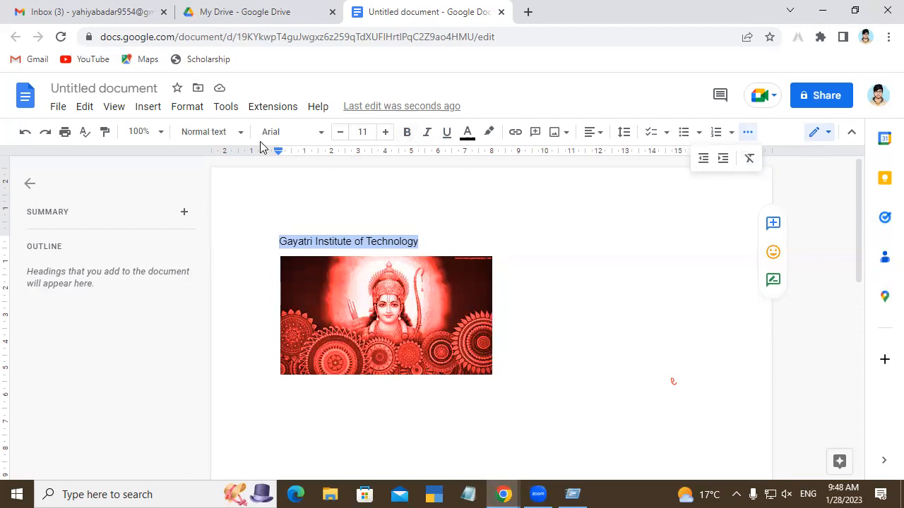
# Step: Apply the Heading 1 style to "Gayatri Institute of Technology" and move the image down so it sits below the heading
pyautogui.click(240, 132)
pyautogui.moveTo(268, 183)
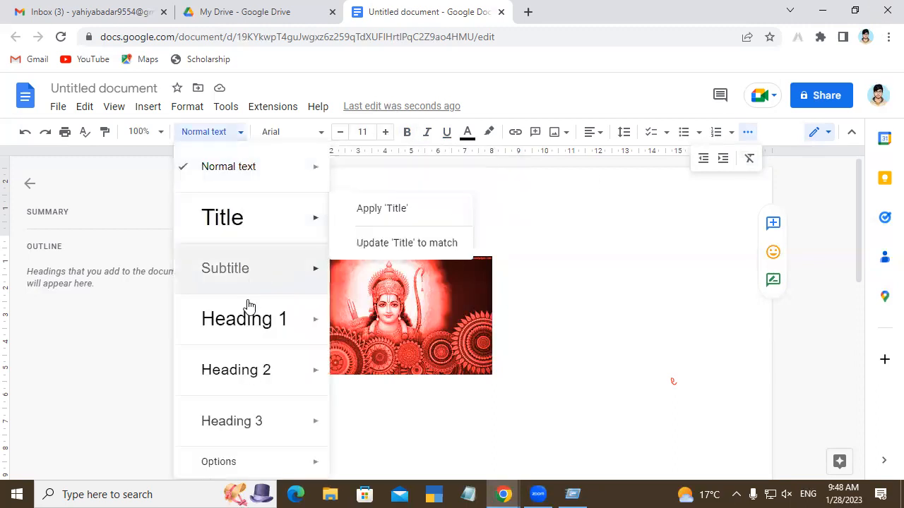
pyautogui.moveTo(237, 232)
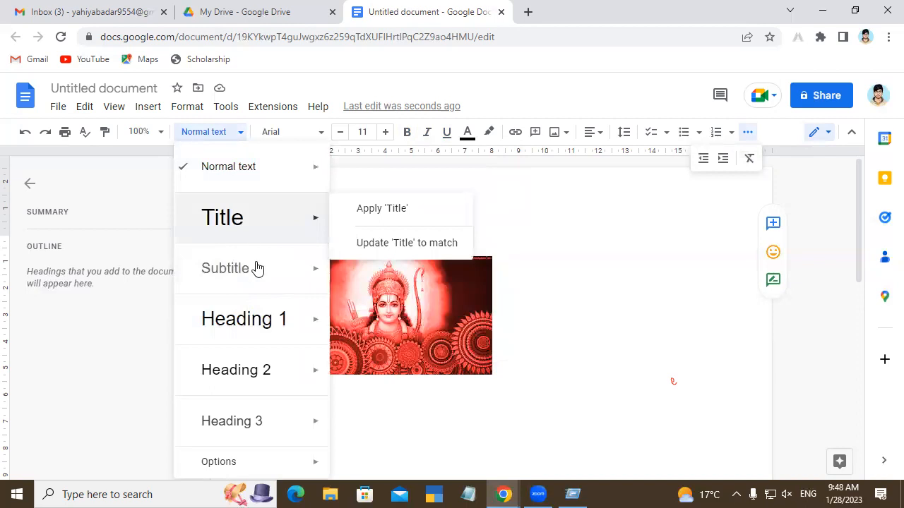
pyautogui.click(264, 326)
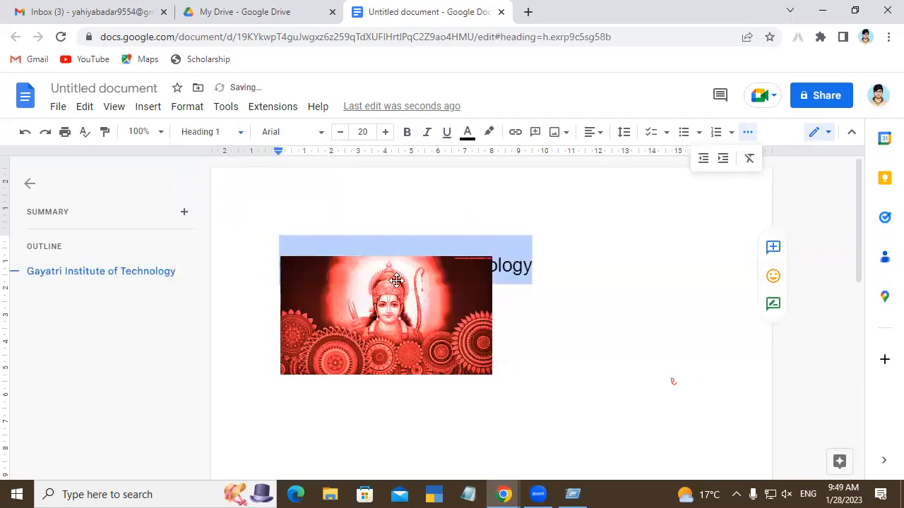
pyautogui.moveTo(396, 313); pyautogui.dragTo(395, 345)
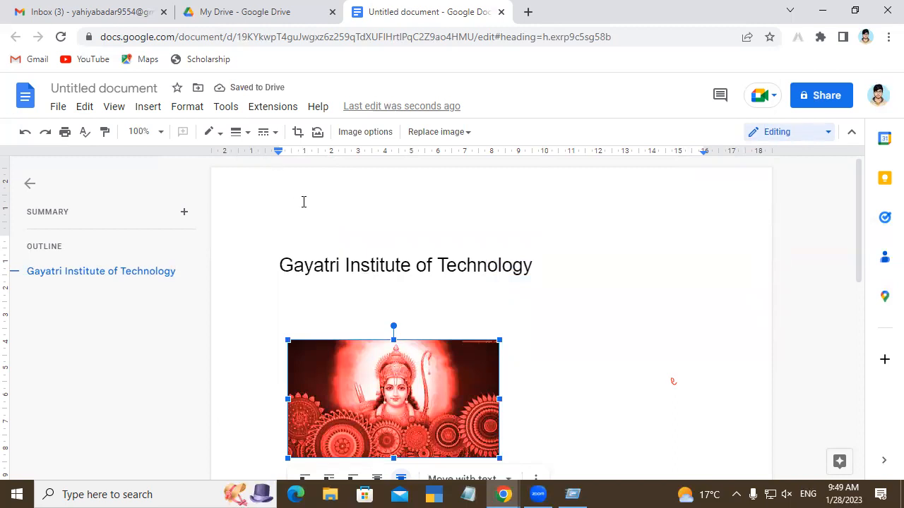
# Step: Try border weights of 3 pt, 24 pt, 1 pt and again 3 pt on the image
pyautogui.click(243, 135)
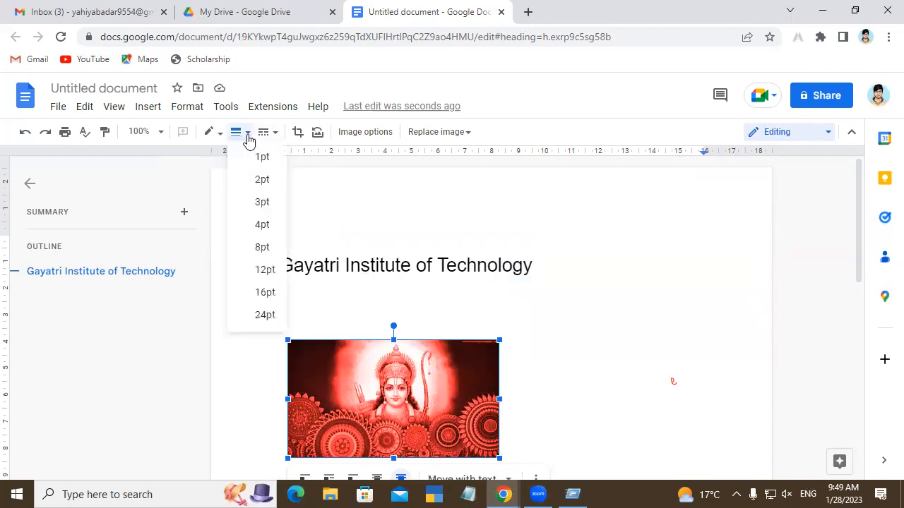
pyautogui.click(262, 203)
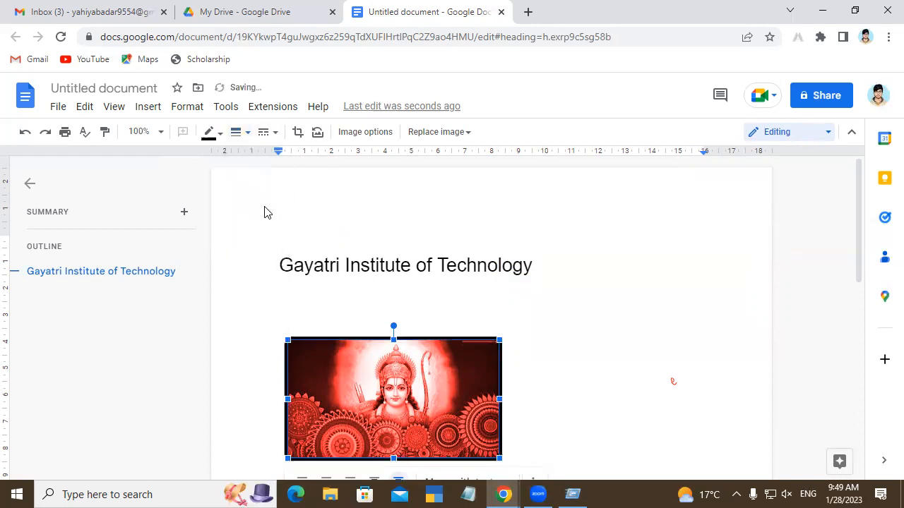
pyautogui.click(251, 133)
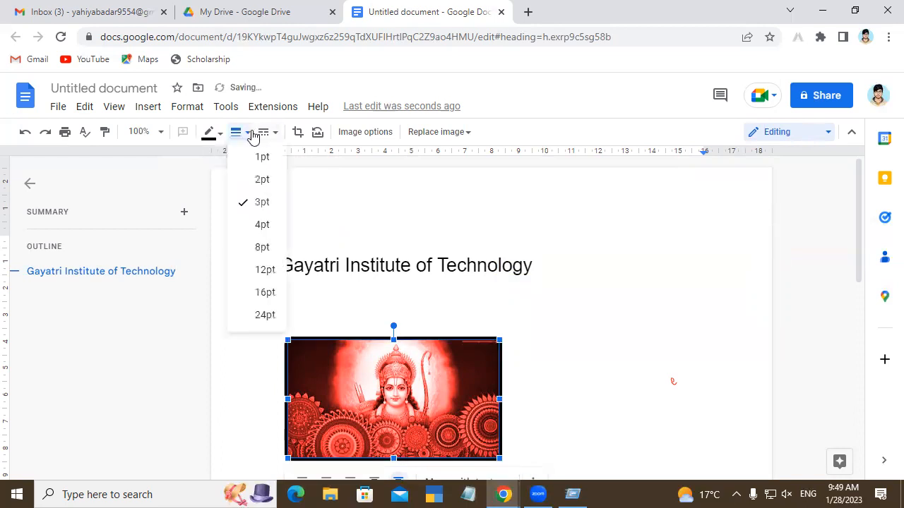
pyautogui.click(271, 316)
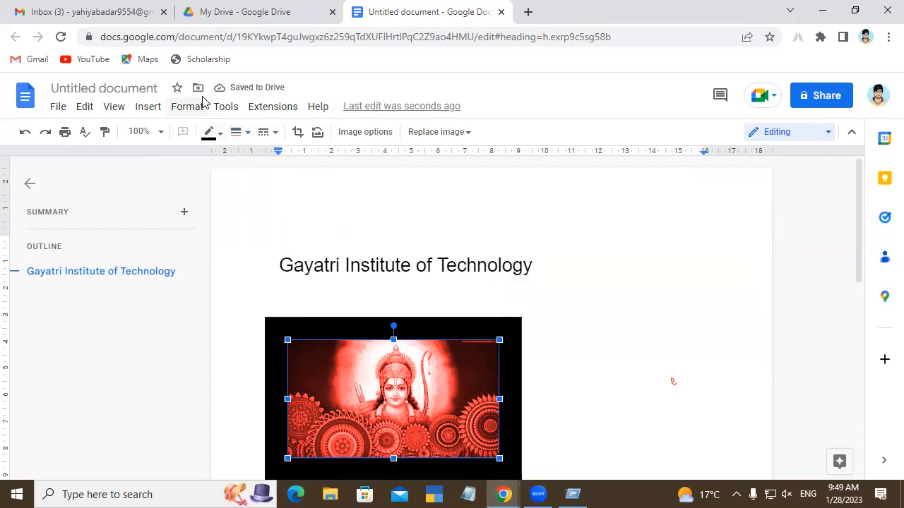
pyautogui.click(238, 134)
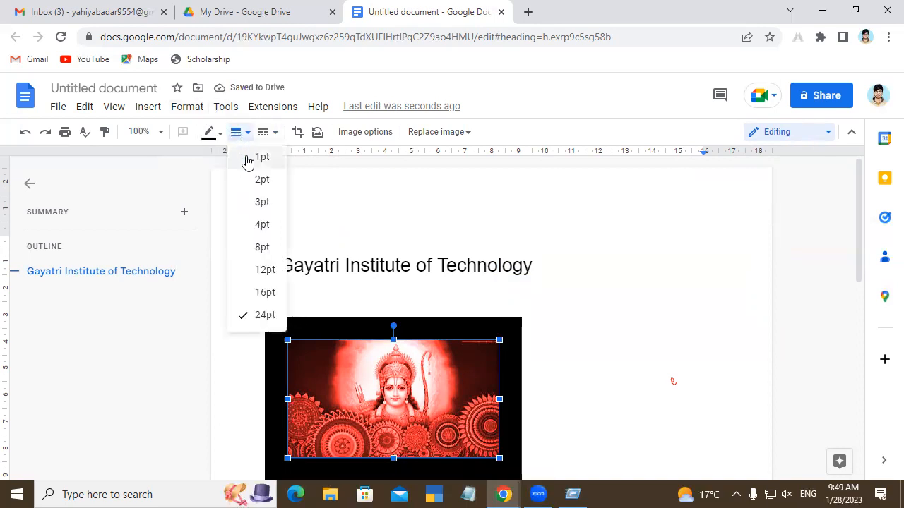
pyautogui.click(249, 158)
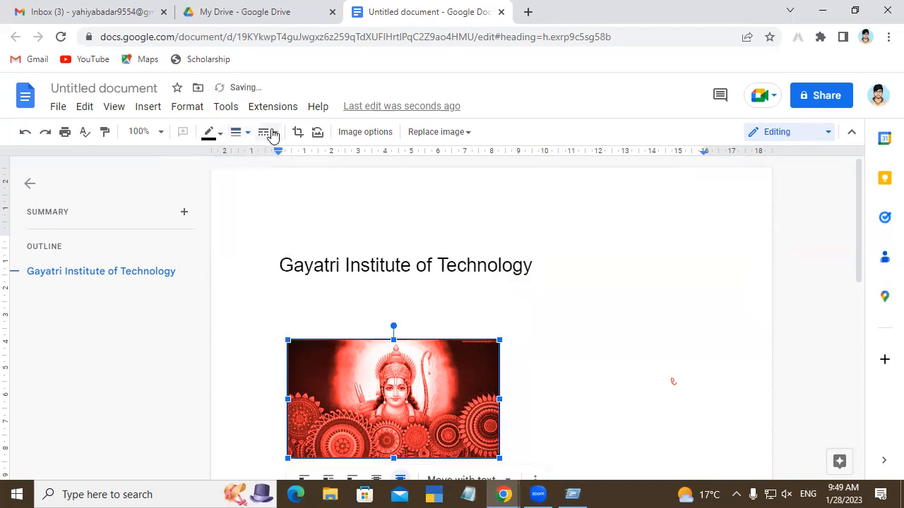
pyautogui.click(249, 134)
pyautogui.click(259, 197)
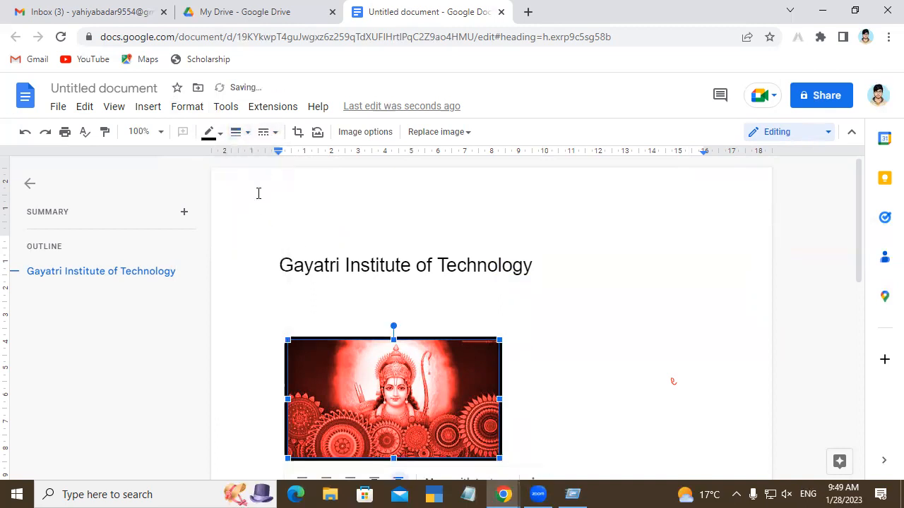
# Step: Set the image's border weight to 8 pt and its border colour to red
pyautogui.click(251, 135)
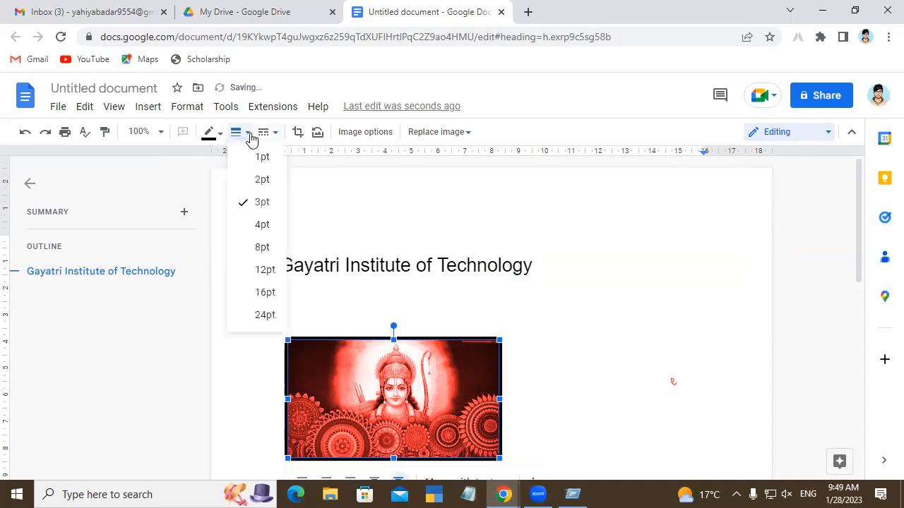
pyautogui.click(274, 245)
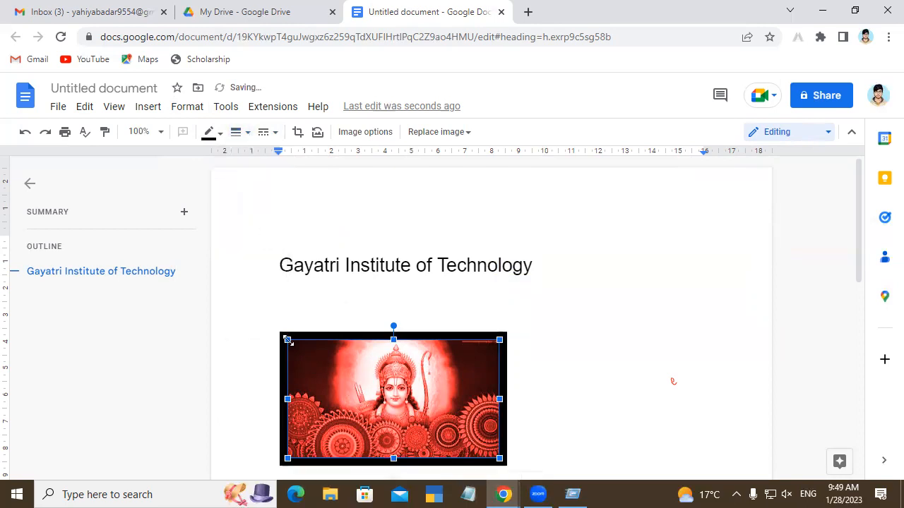
pyautogui.click(221, 135)
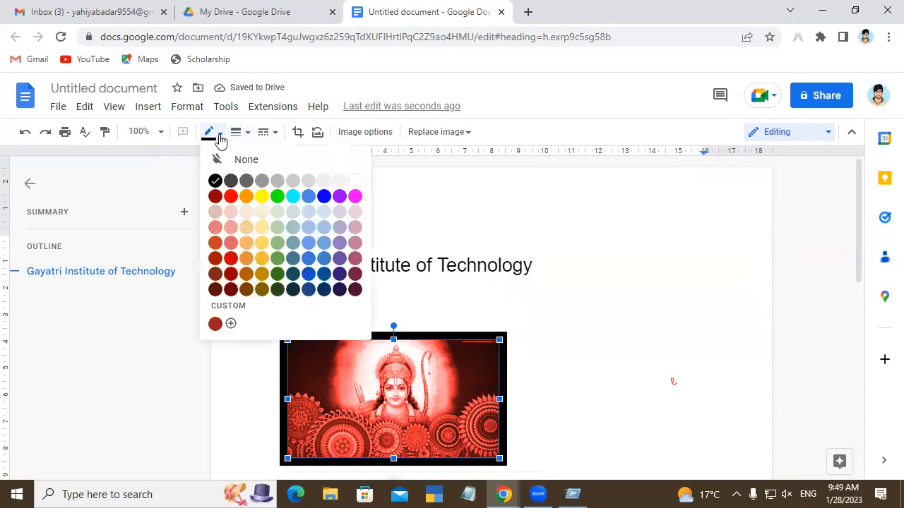
pyautogui.click(231, 197)
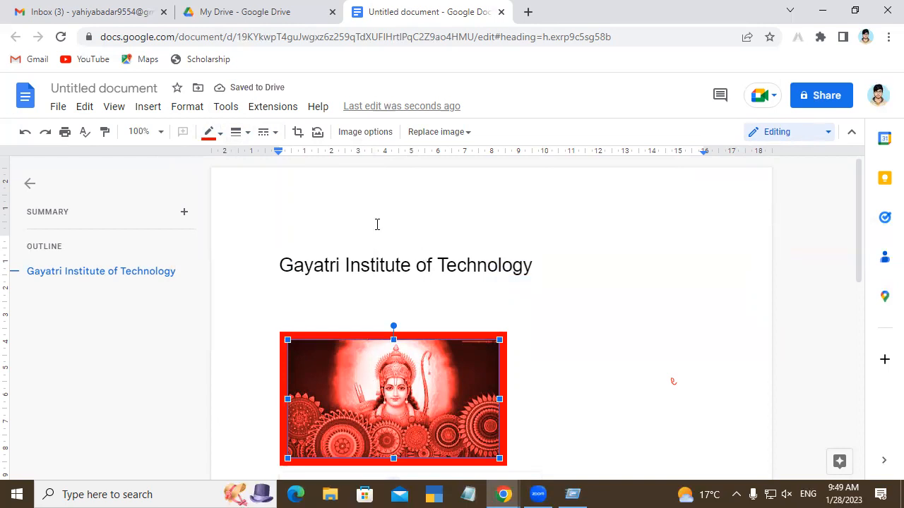
pyautogui.click(618, 283)
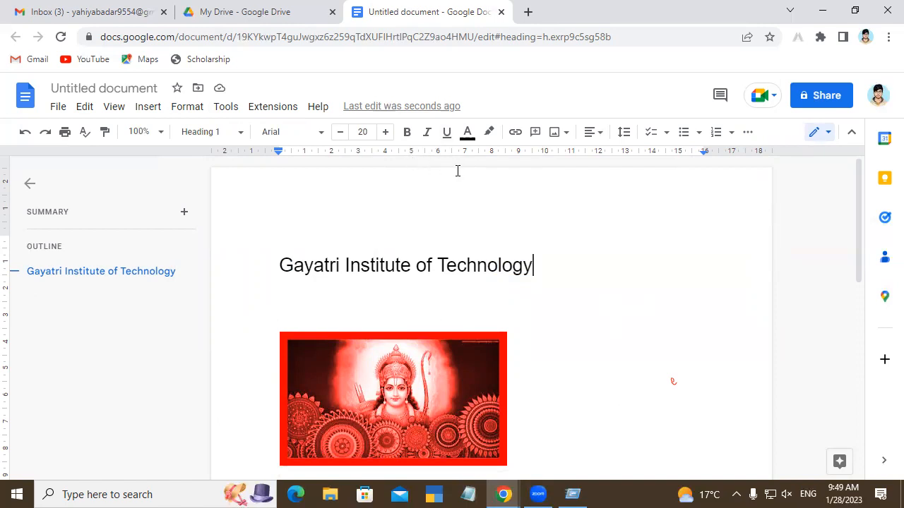
pyautogui.click(58, 108)
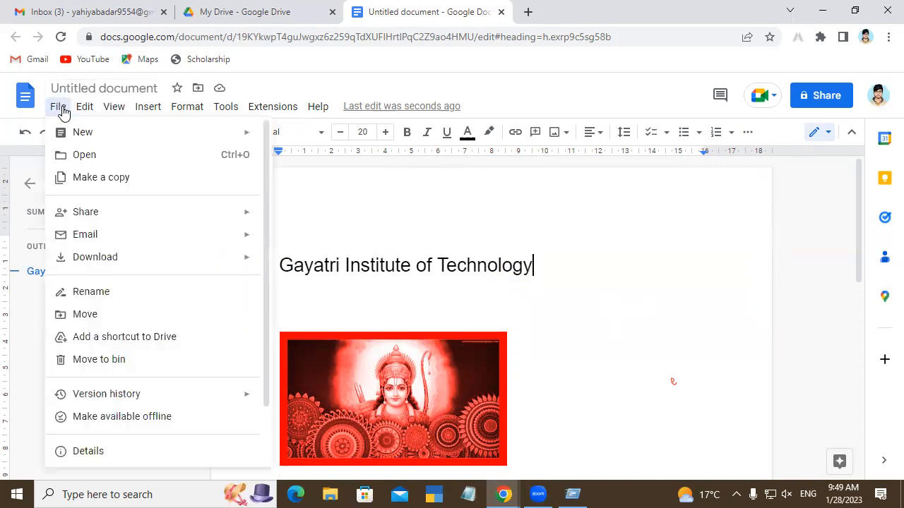
pyautogui.moveTo(83, 112)
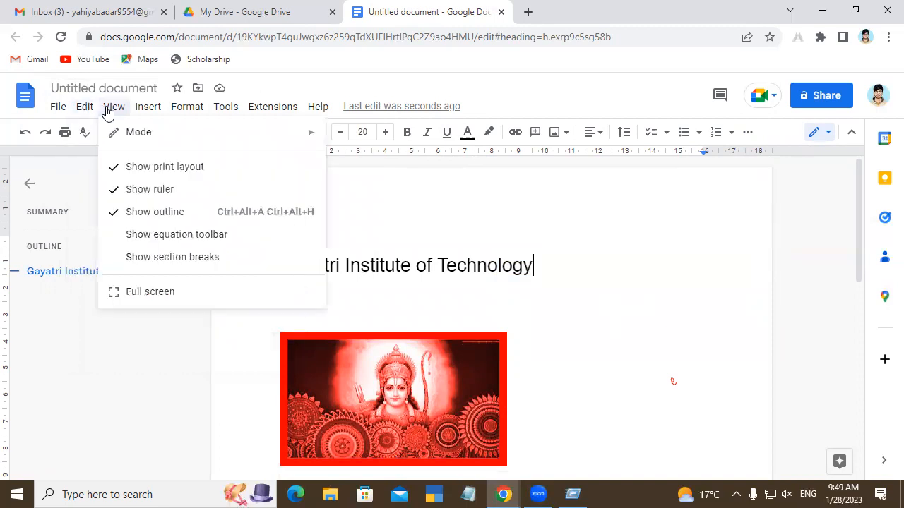
pyautogui.moveTo(138, 114)
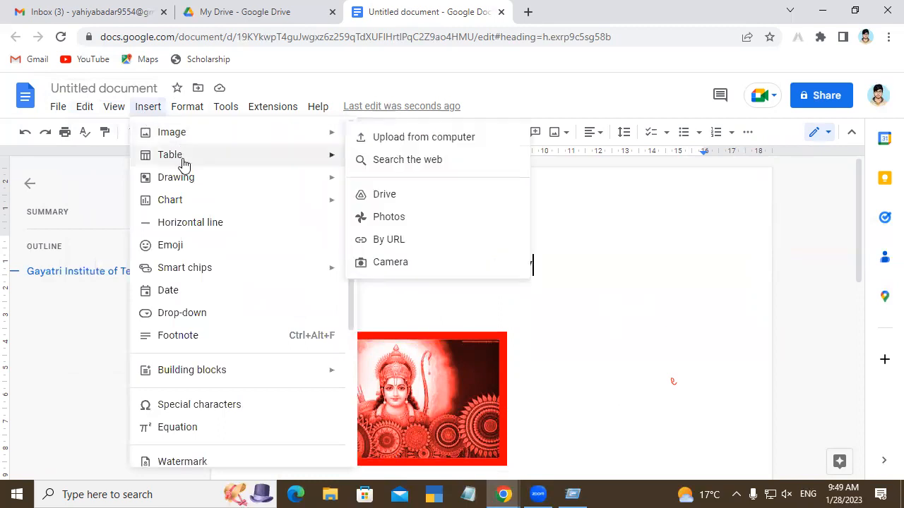
pyautogui.moveTo(201, 183)
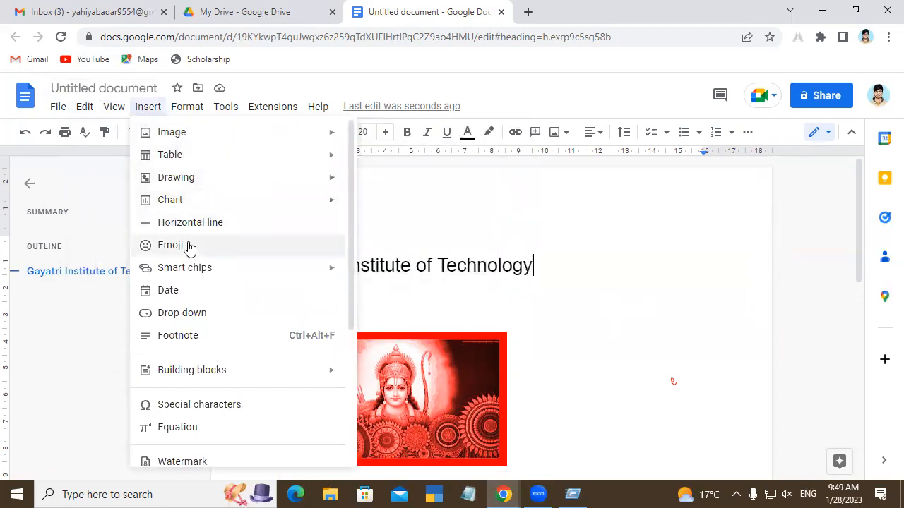